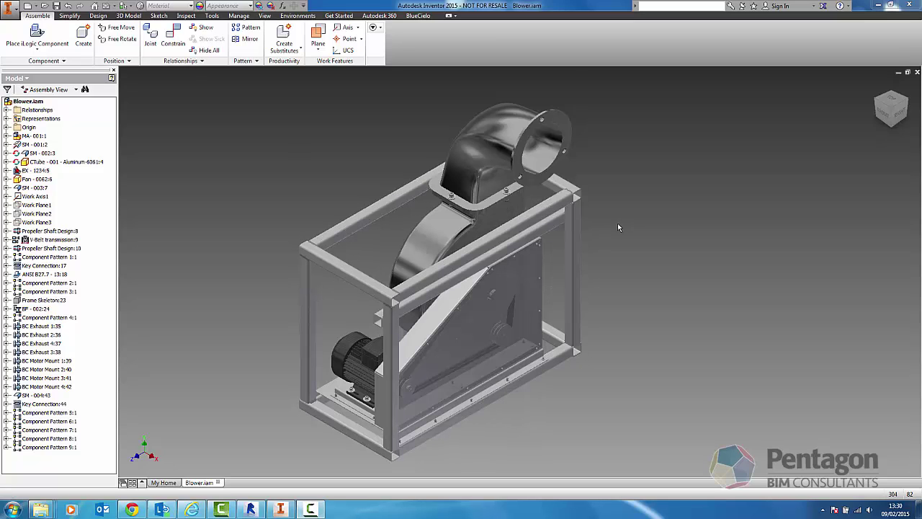
Examine the blower assembly's frame, belt guard, motor and the outlet elbow with its bolted flange.
scroll(502, 204, down, 3)
scroll(502, 204, up, 5)
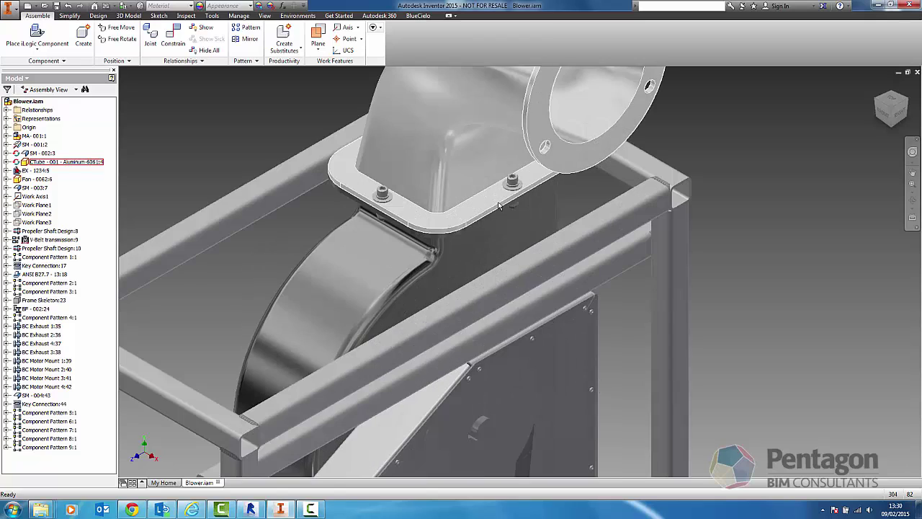
scroll(435, 285, down, 3)
shift+middle_drag(435, 286, 421, 311)
scroll(404, 310, up, 6)
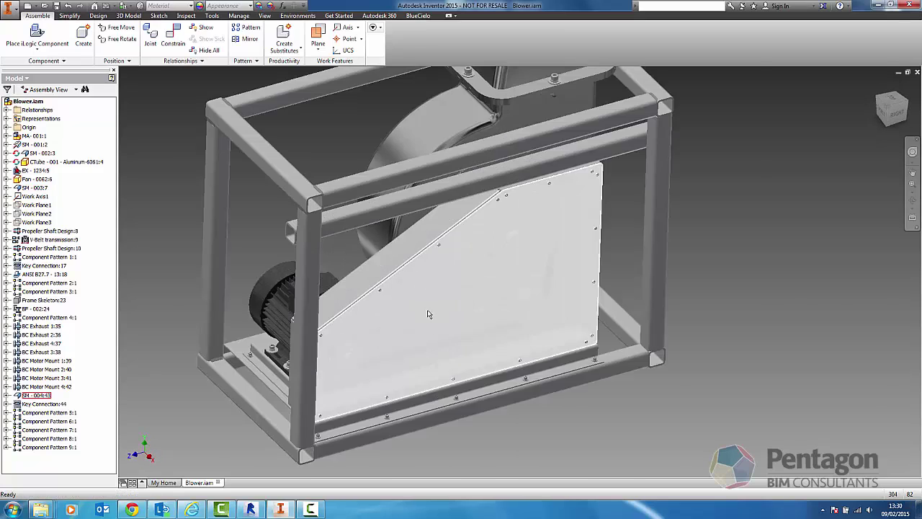
scroll(288, 277, down, 4)
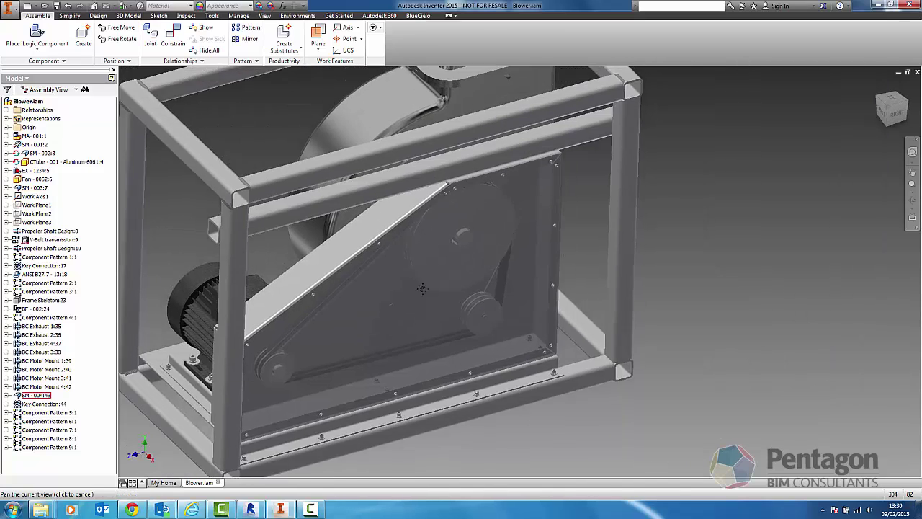
scroll(362, 160, up, 6)
scroll(362, 160, down, 5)
scroll(364, 165, up, 8)
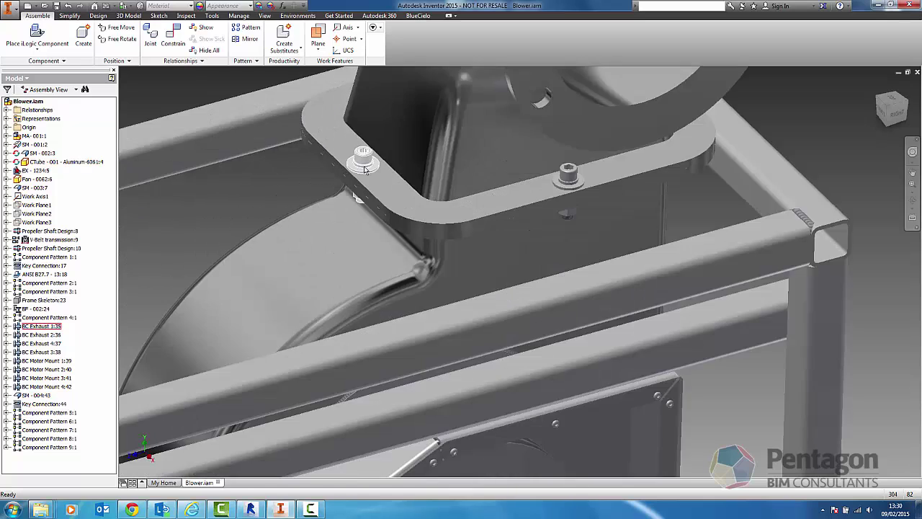
scroll(600, 234, down, 2)
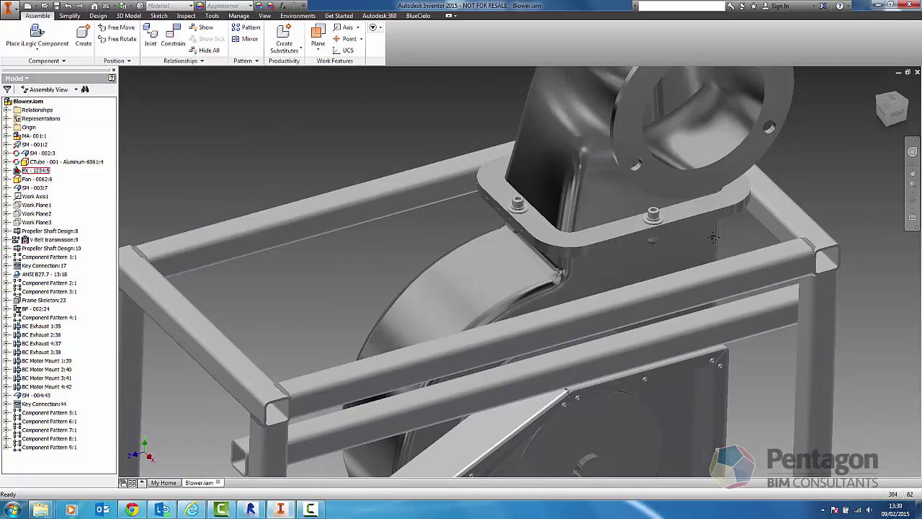
scroll(637, 283, up, 5)
scroll(637, 283, down, 6)
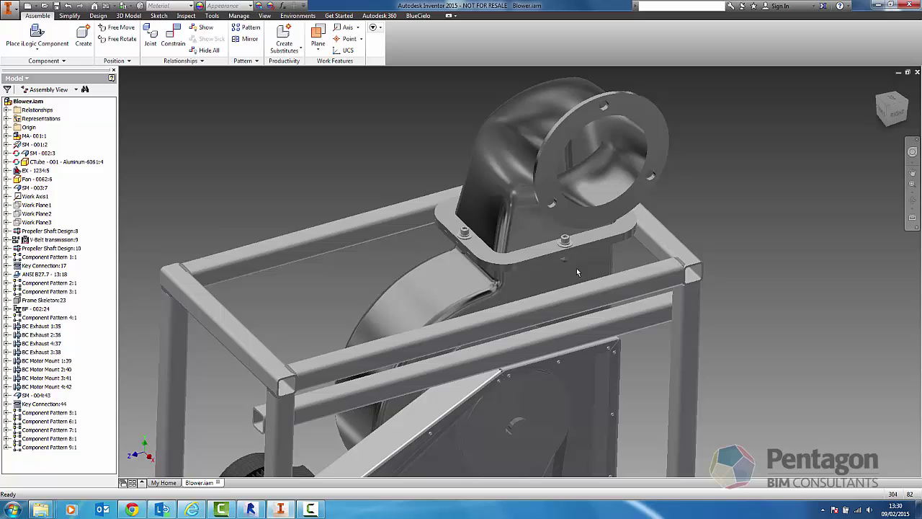
shift+middle_drag(570, 306, 562, 280)
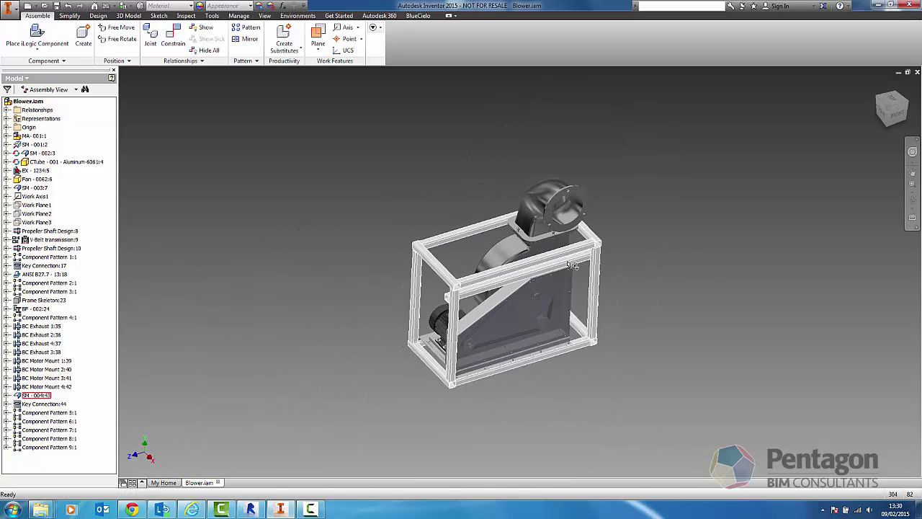
scroll(567, 270, up, 4)
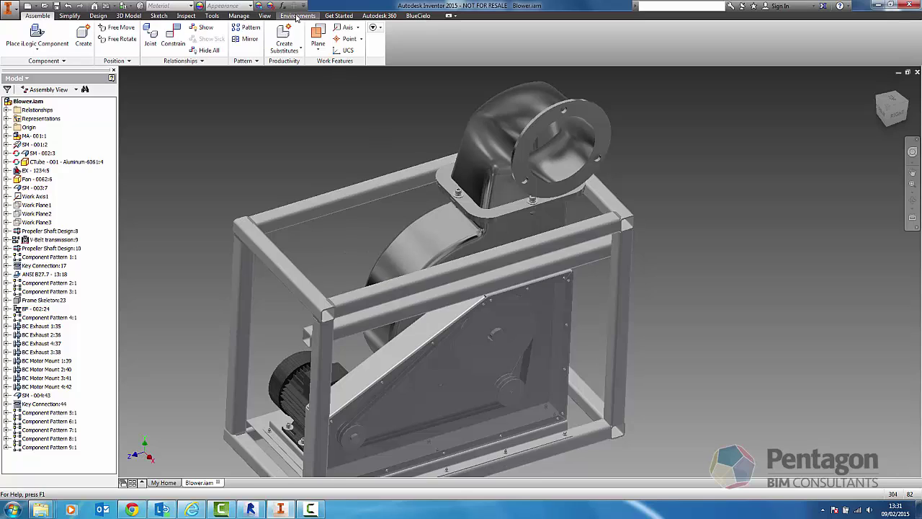
Enter the BIM Exchange environment for the blower assembly.
click(296, 15)
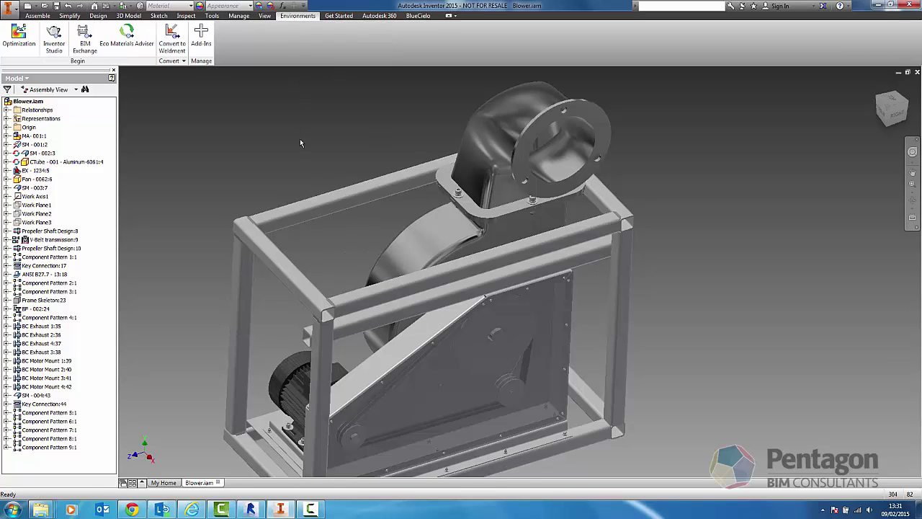
scroll(317, 138, up, 5)
scroll(315, 137, down, 5)
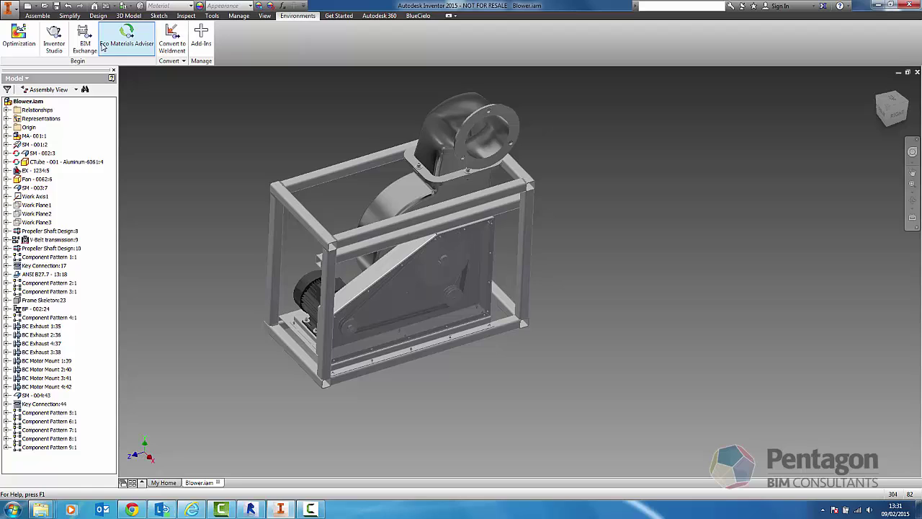
click(84, 39)
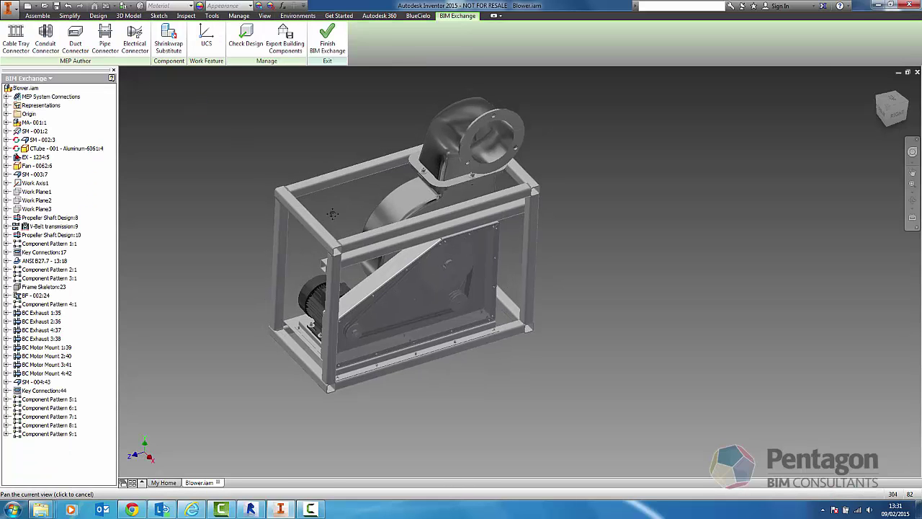
scroll(333, 155, down, 2)
scroll(334, 158, up, 4)
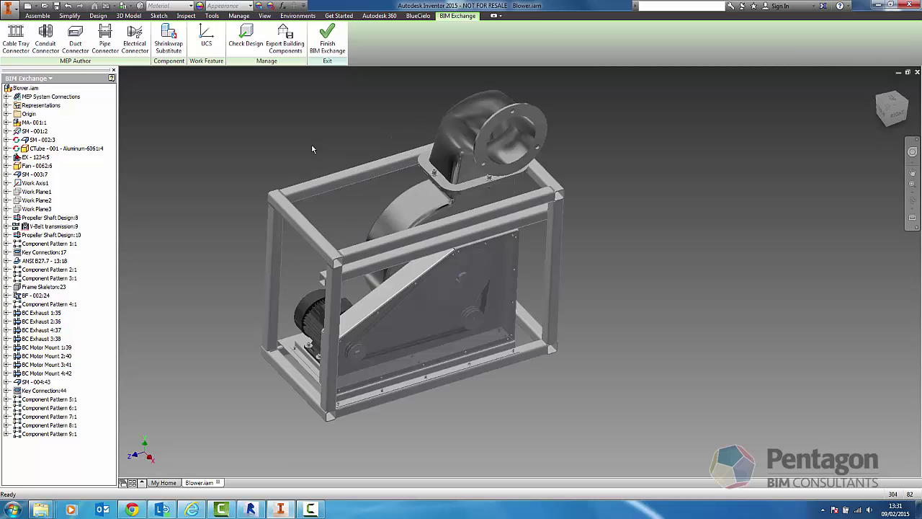
Define a circular duct connector on the outlet elbow's round opening and set its diameter to 224 mm.
click(75, 40)
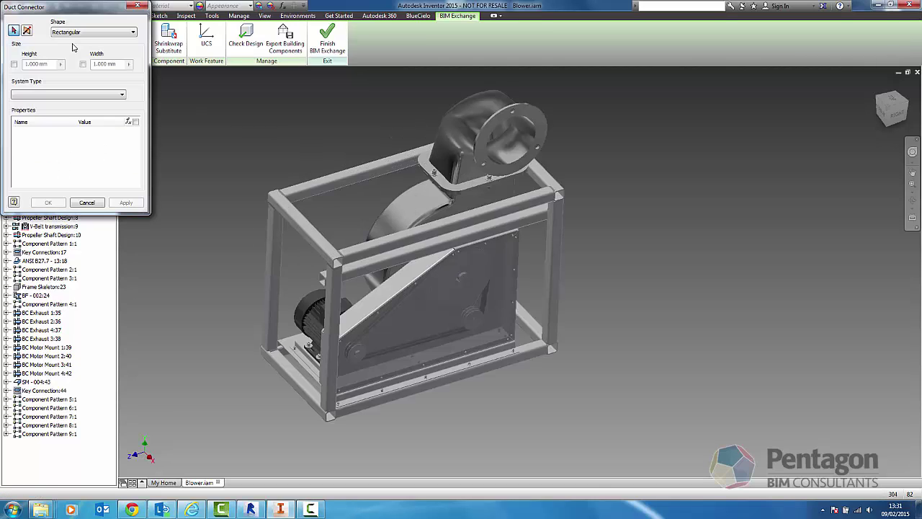
click(87, 32)
click(65, 45)
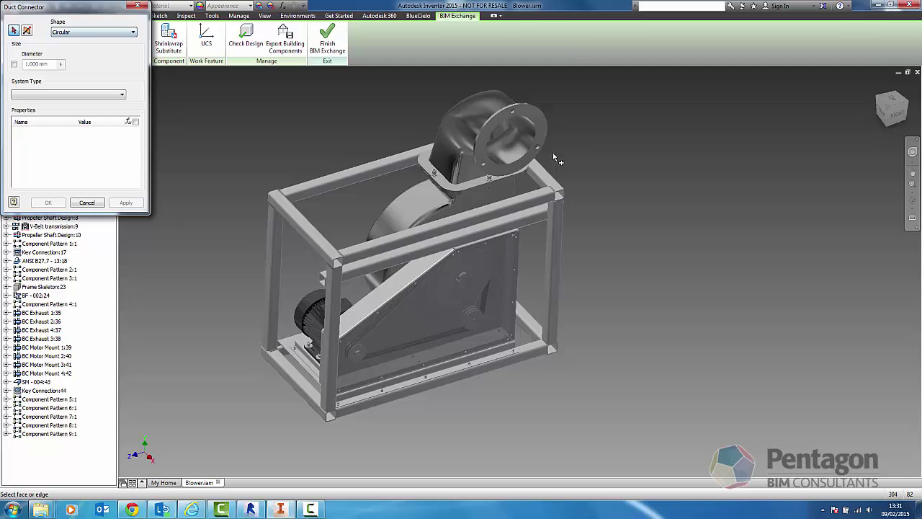
click(518, 126)
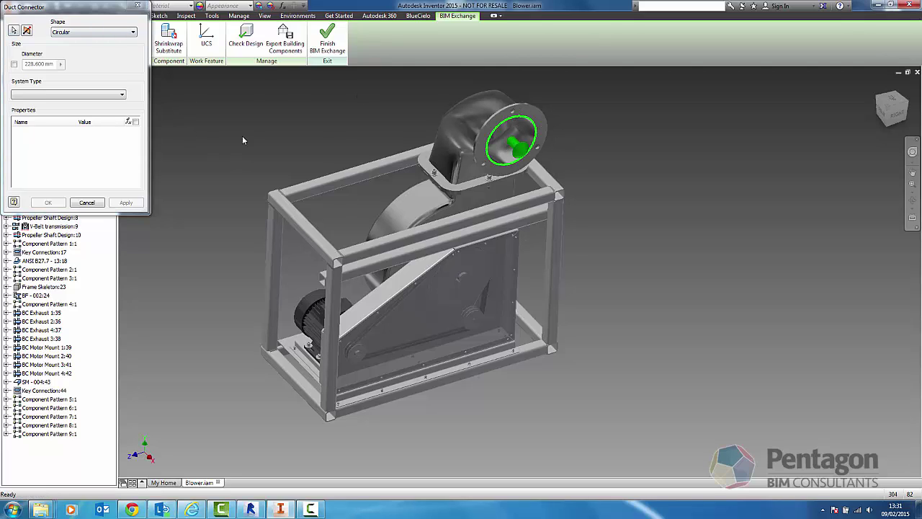
click(14, 64)
drag(28, 64, 68, 65)
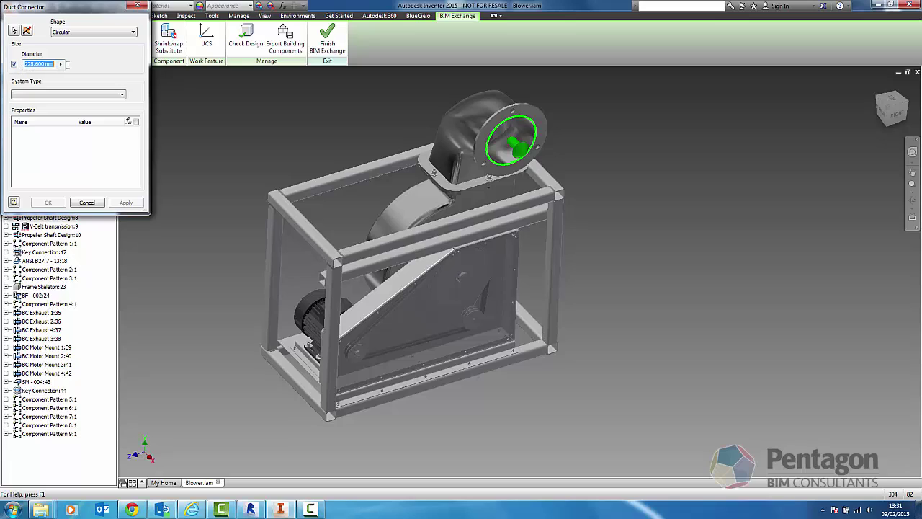
text(224)
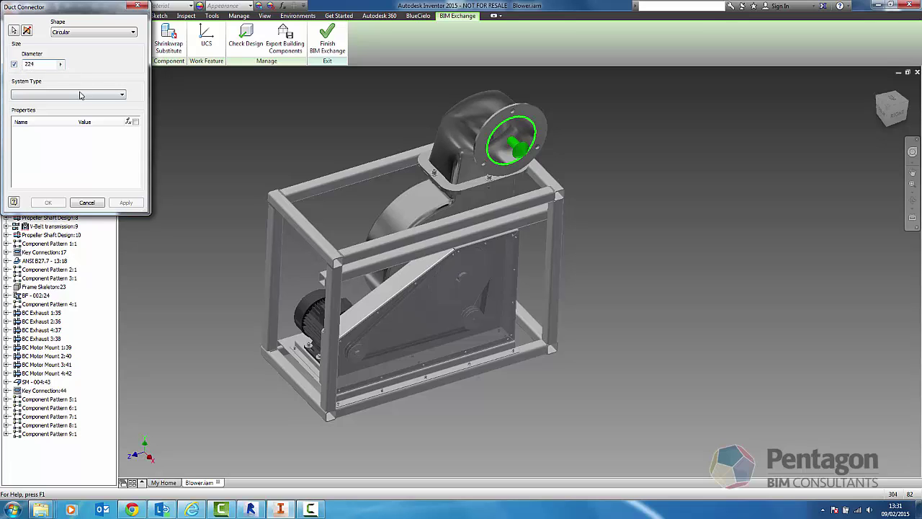
Set the outlet connector's system type to Supply and apply the connector.
click(79, 94)
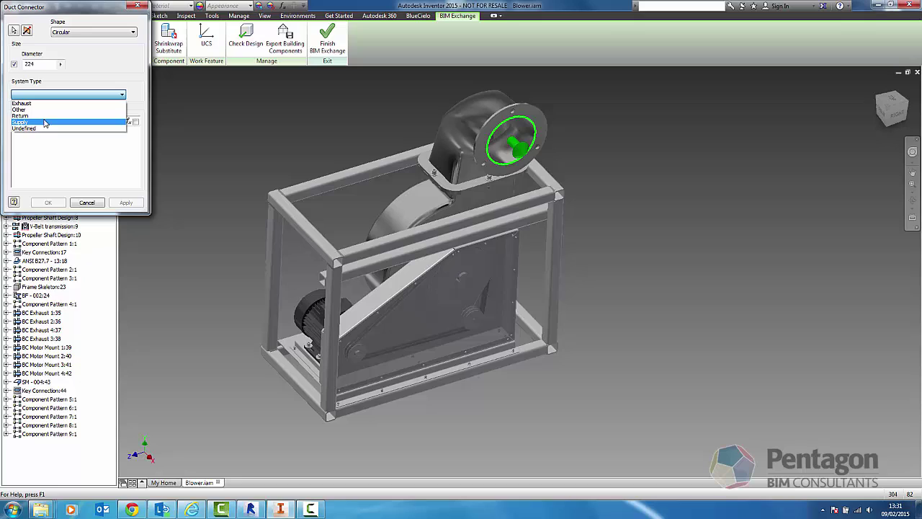
click(45, 123)
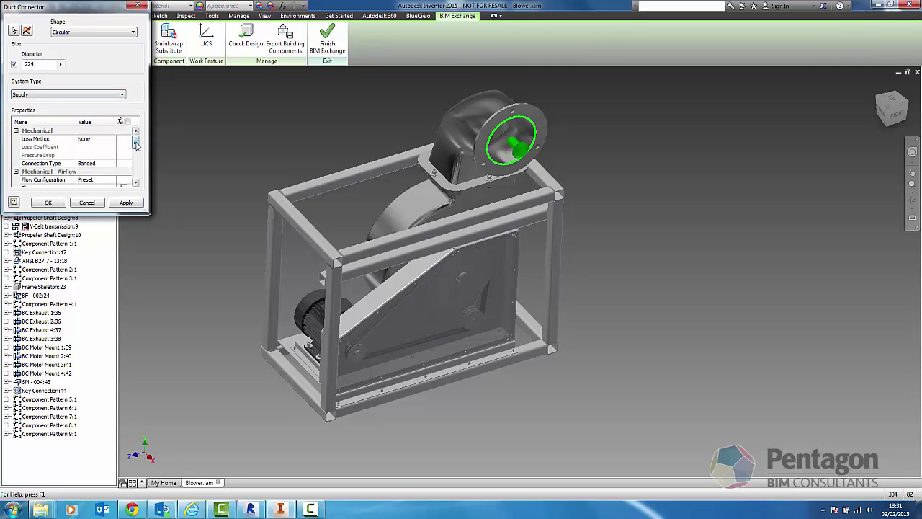
mouse_move(136, 144)
mouse_down()
mouse_move(136, 170)
mouse_move(143, 142)
mouse_up()
click(126, 202)
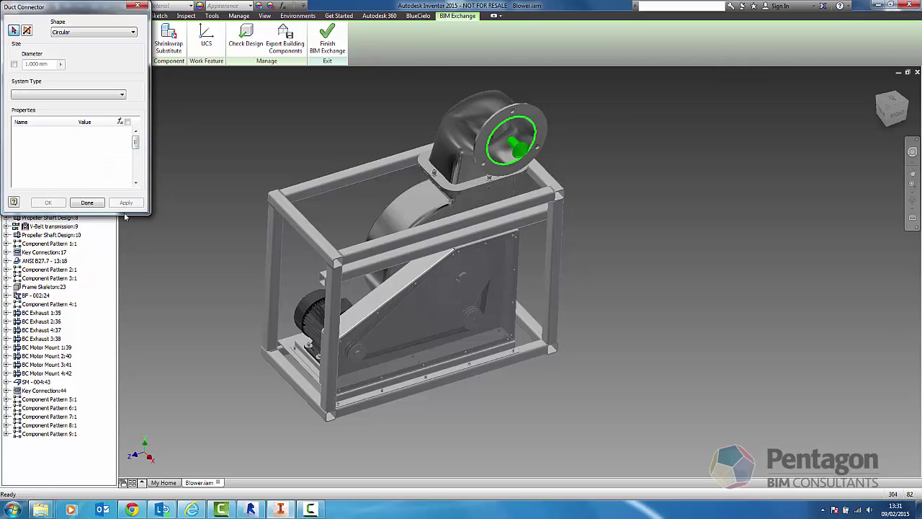
Add a second circular duct connector on the fan's inlet opening with its diameter option enabled and system type Exhaust, and finish the Duct Connector command.
shift+middle_drag(403, 288, 401, 189)
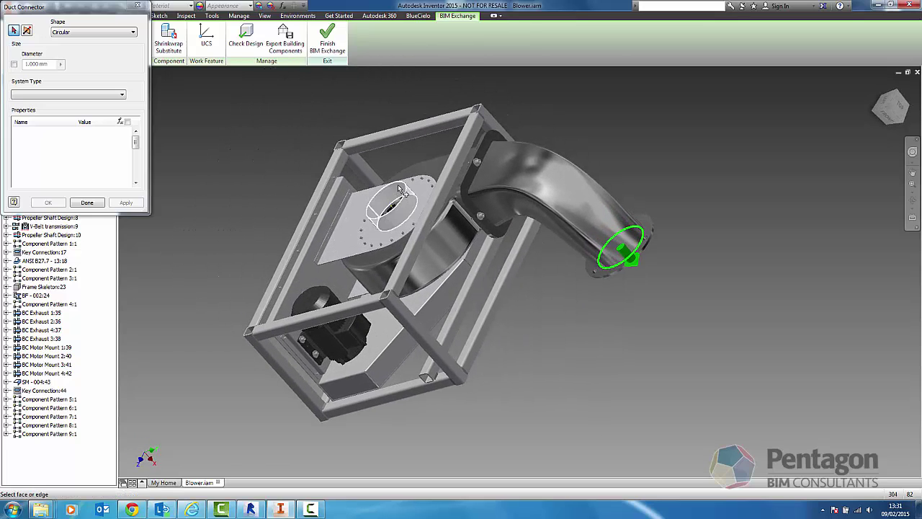
click(401, 189)
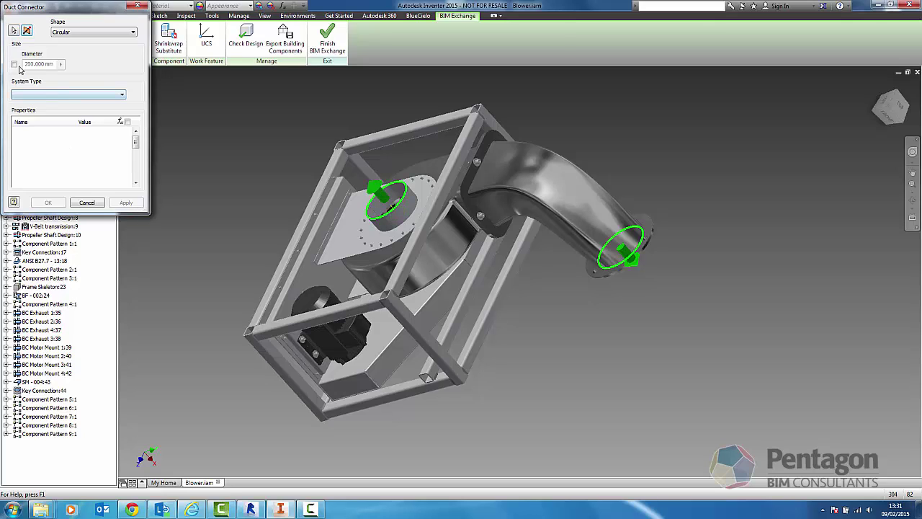
click(14, 64)
click(56, 96)
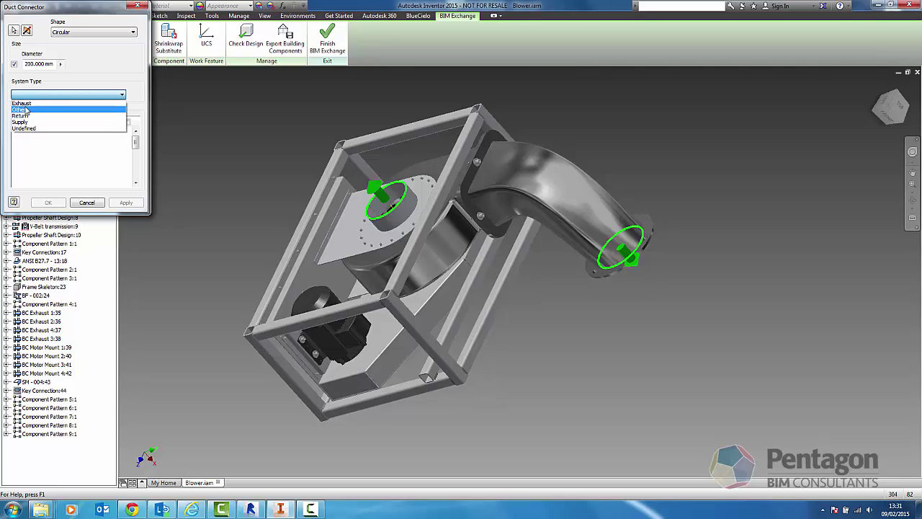
click(22, 103)
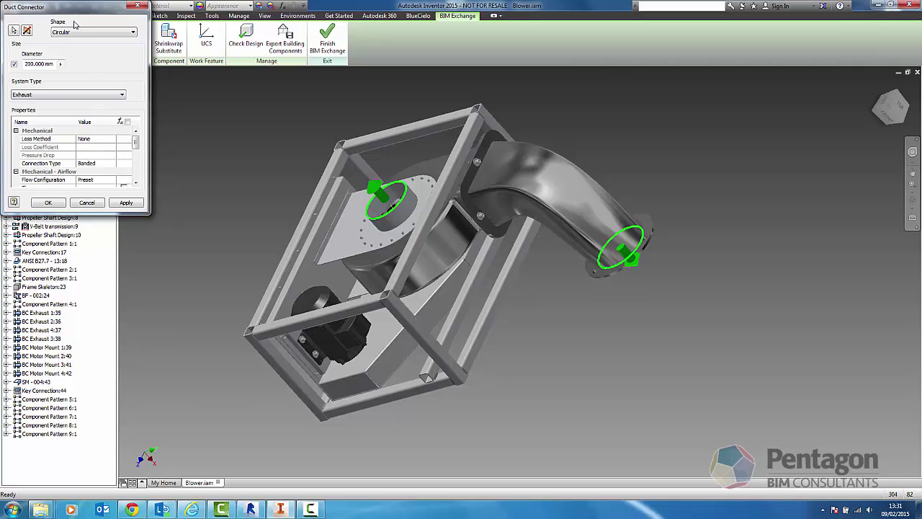
click(108, 204)
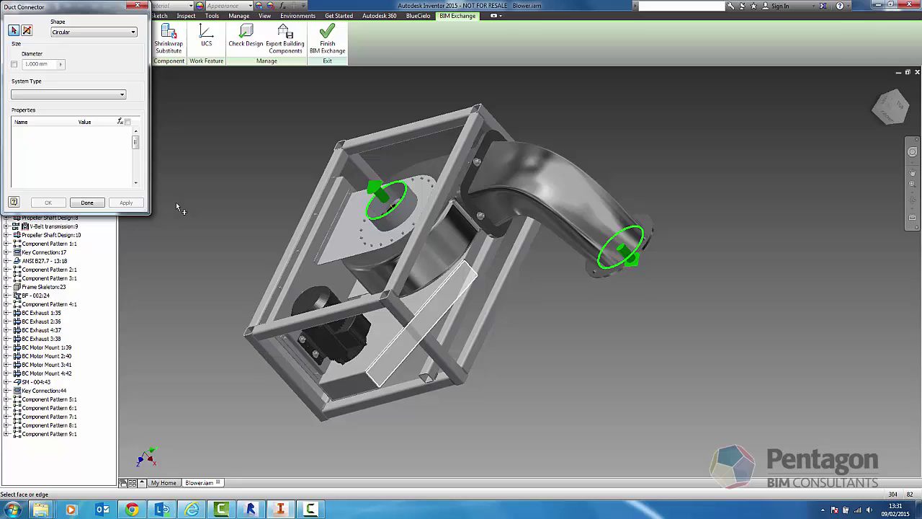
click(86, 202)
Start a Shrinkwrap Substitute of the assembly without logging in to the vault, creating the derived part Blower_Substitute_3 from the Standard.ipt template.
shift+middle_drag(533, 299, 360, 161)
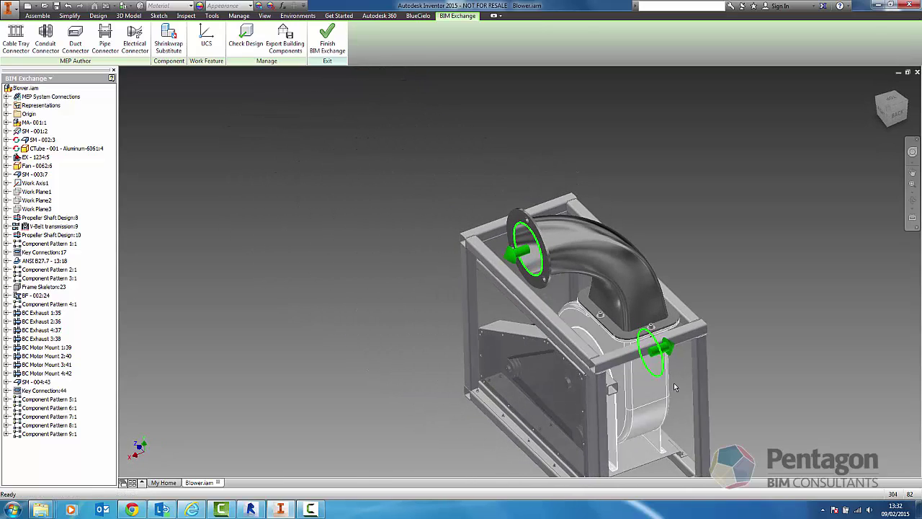
scroll(674, 387, up, 3)
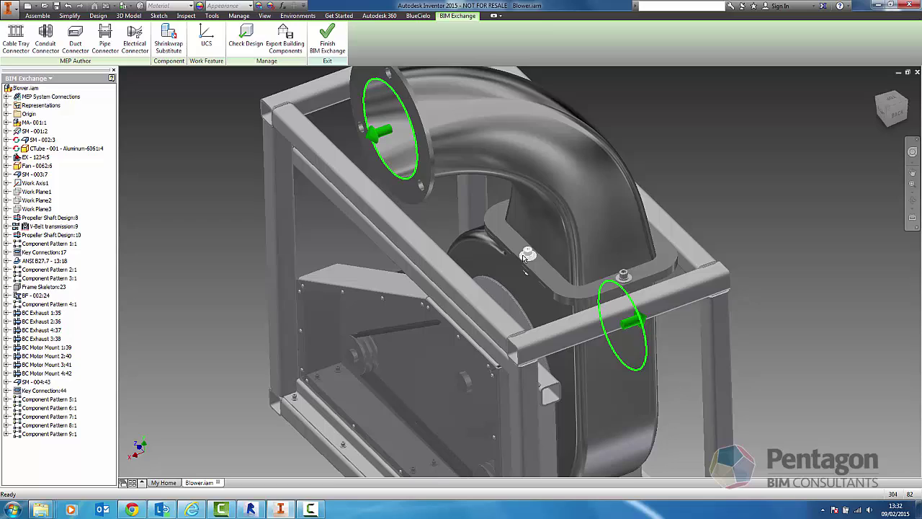
scroll(526, 257, down, 3)
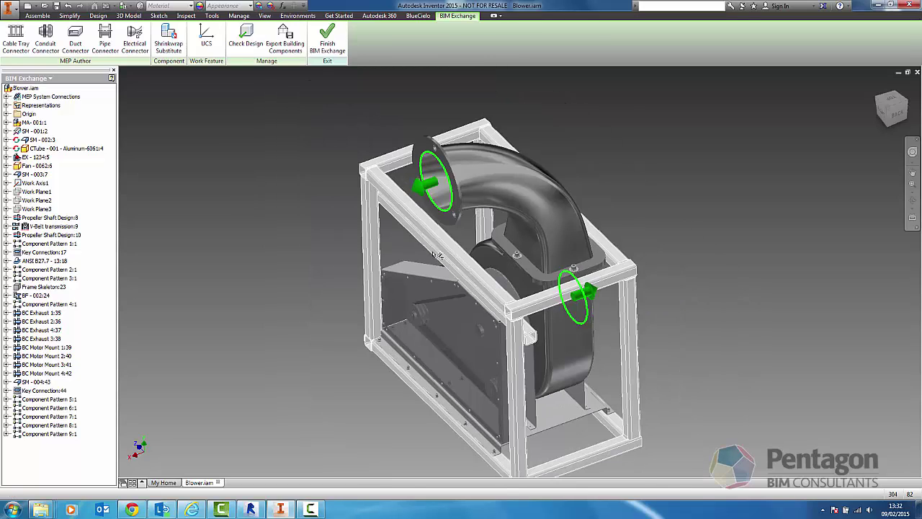
click(170, 45)
click(450, 268)
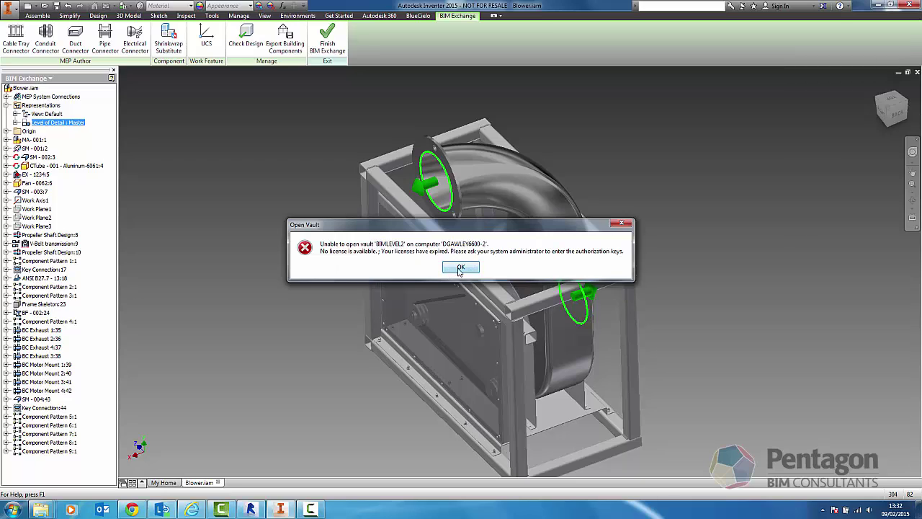
click(463, 268)
click(523, 205)
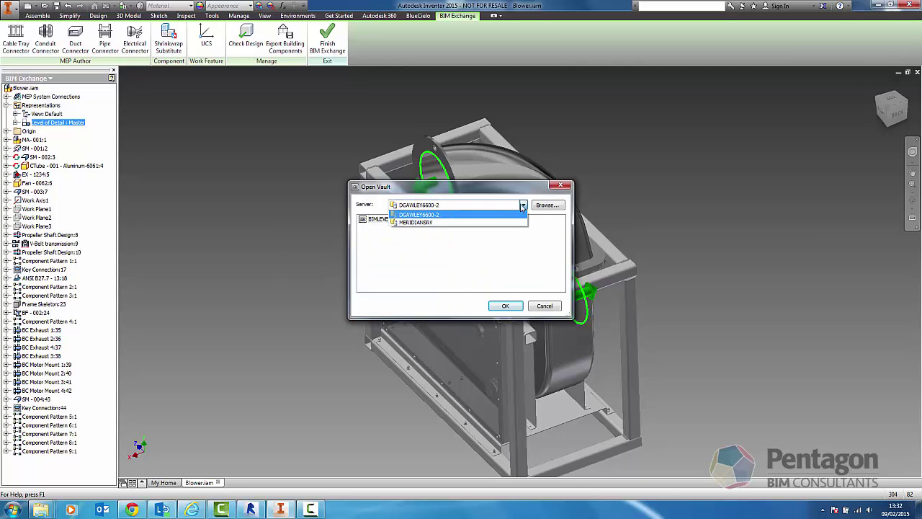
click(541, 315)
click(541, 310)
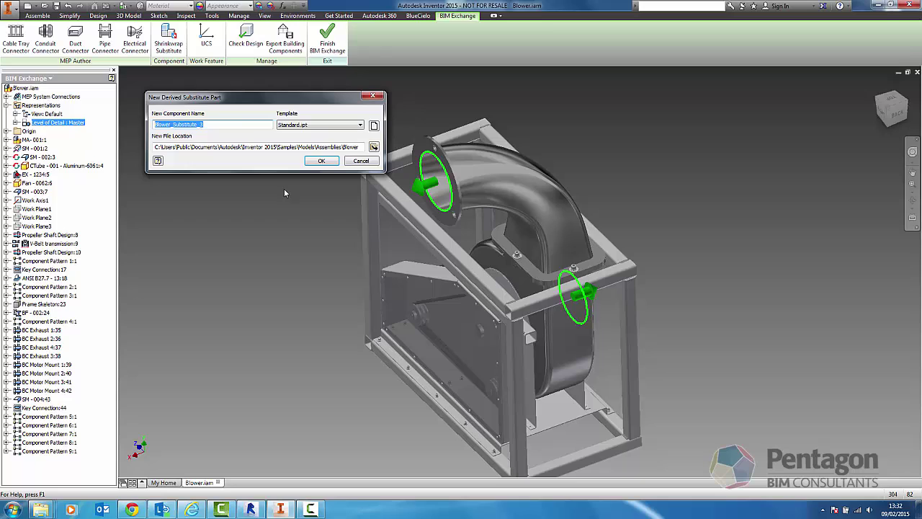
click(315, 160)
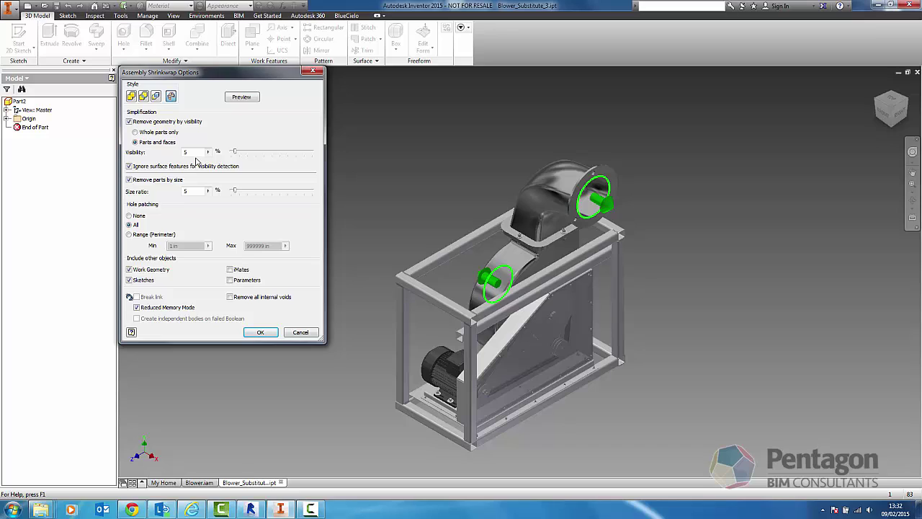
Generate the shrinkwrap with parts and faces removed by visibility, parts removed by size, and all holes patched.
click(132, 180)
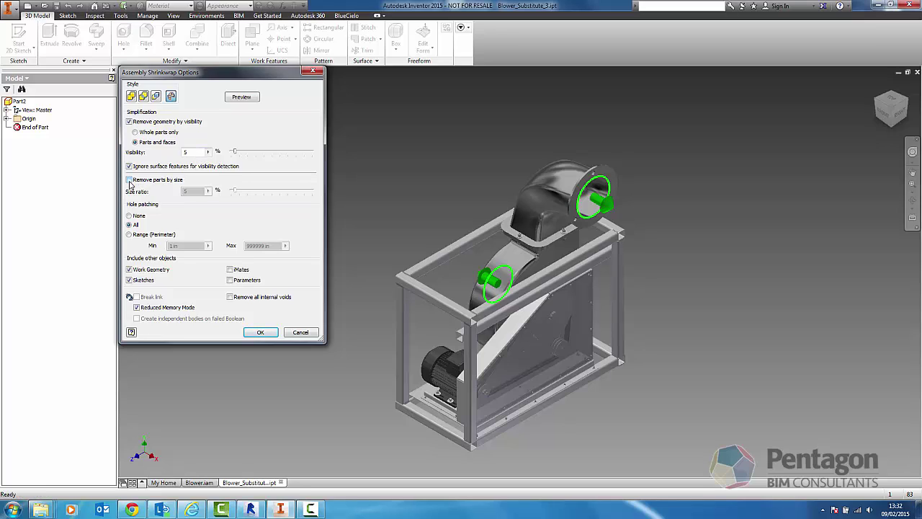
click(131, 180)
double_click(186, 192)
click(260, 332)
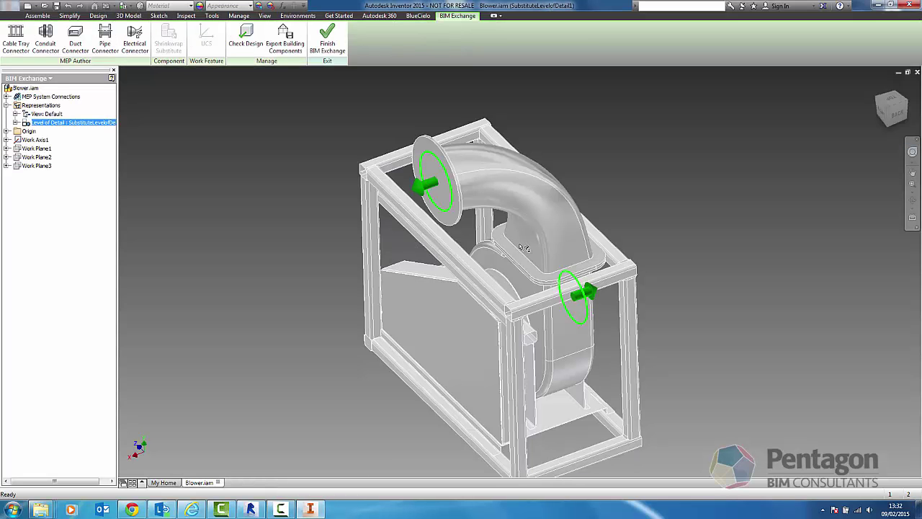
scroll(587, 265, down, 2)
scroll(587, 265, up, 8)
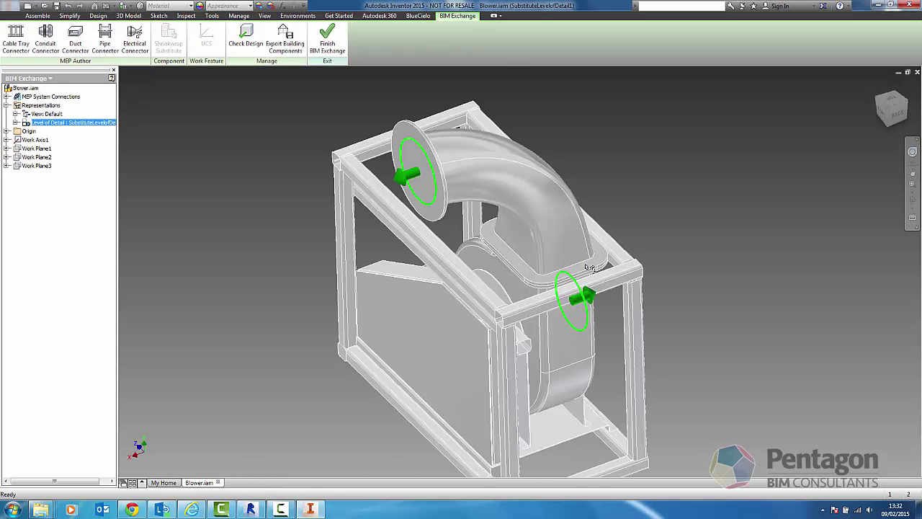
Run Check Design on the blower substitute and review its dimensions, complexity and connector checks.
scroll(587, 270, down, 4)
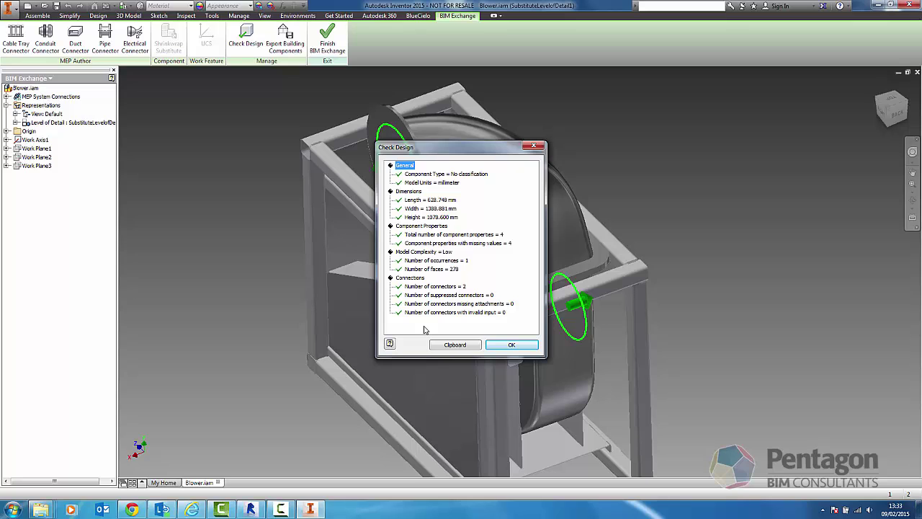
click(512, 344)
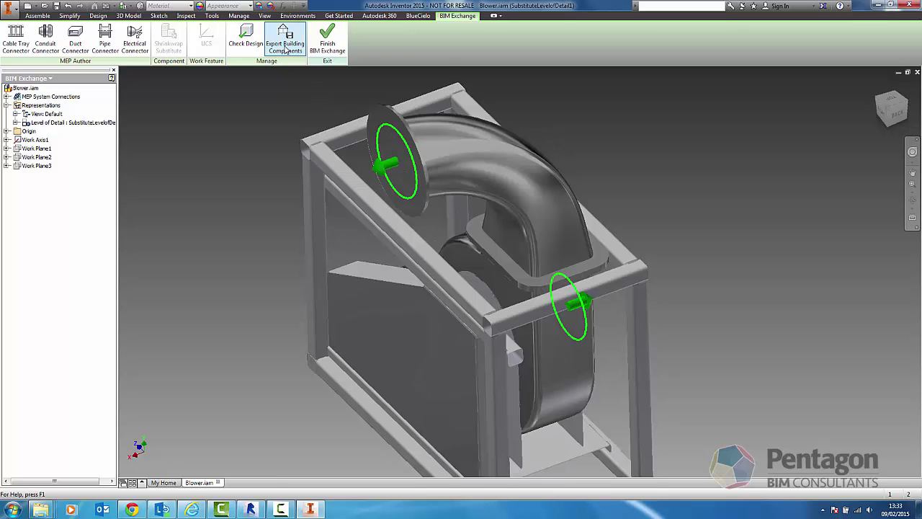
Start Export Building Components and classify the component as 23.75.10.27.17.27 Heat Exchangers, Rotary, filtering the OmniClass table by Heat Exchanger.
click(285, 43)
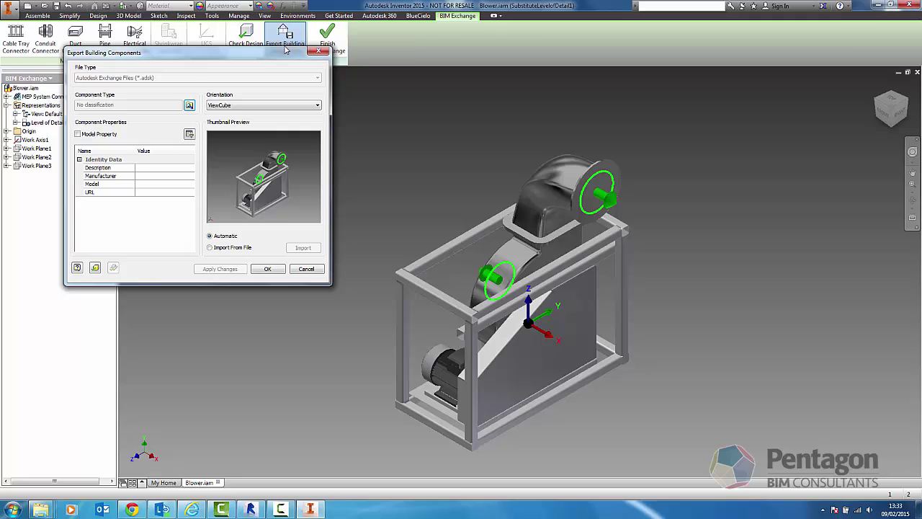
click(189, 105)
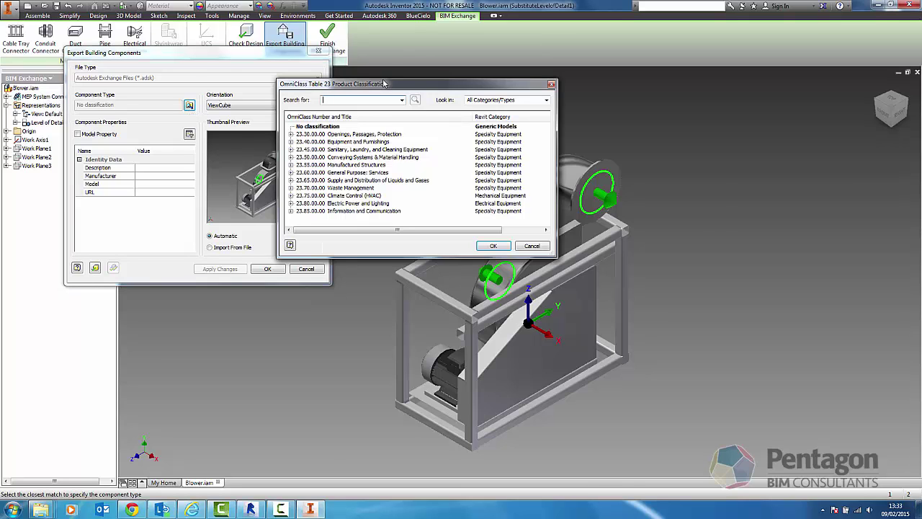
drag(385, 83, 777, 126)
click(706, 108)
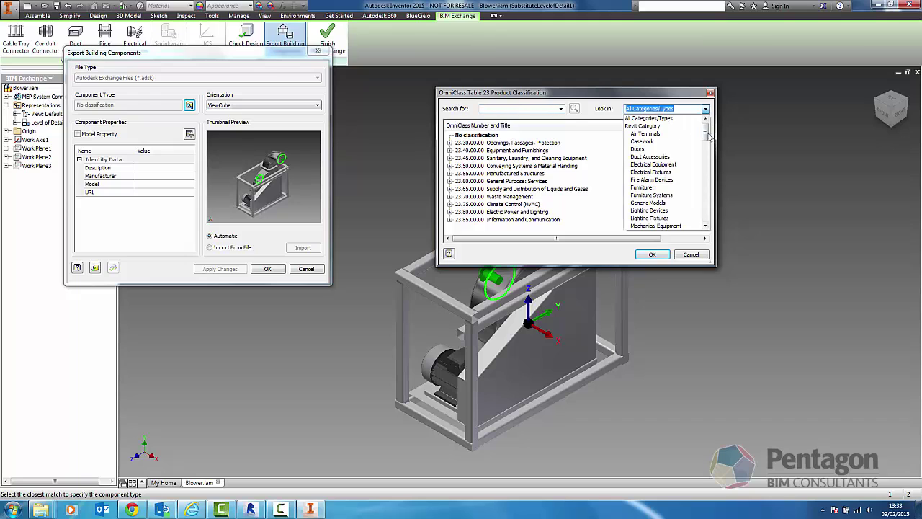
drag(706, 136, 705, 183)
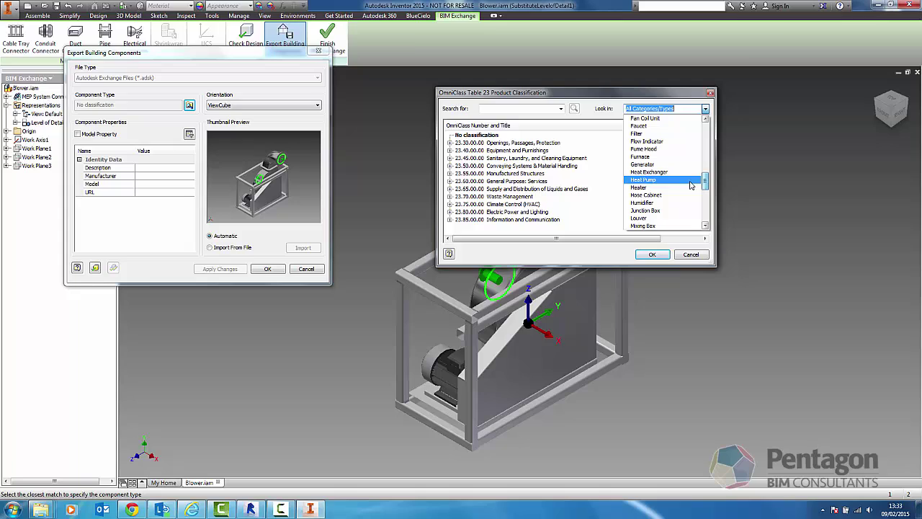
click(645, 172)
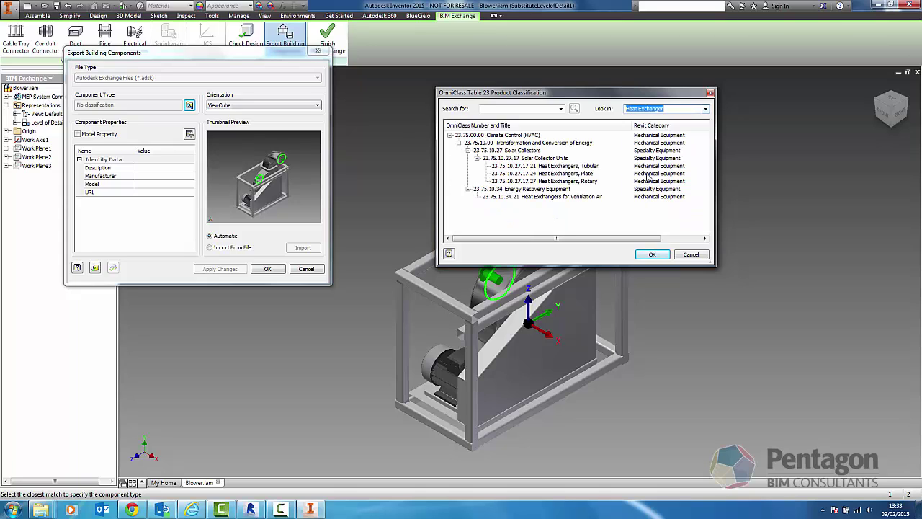
click(547, 174)
click(559, 181)
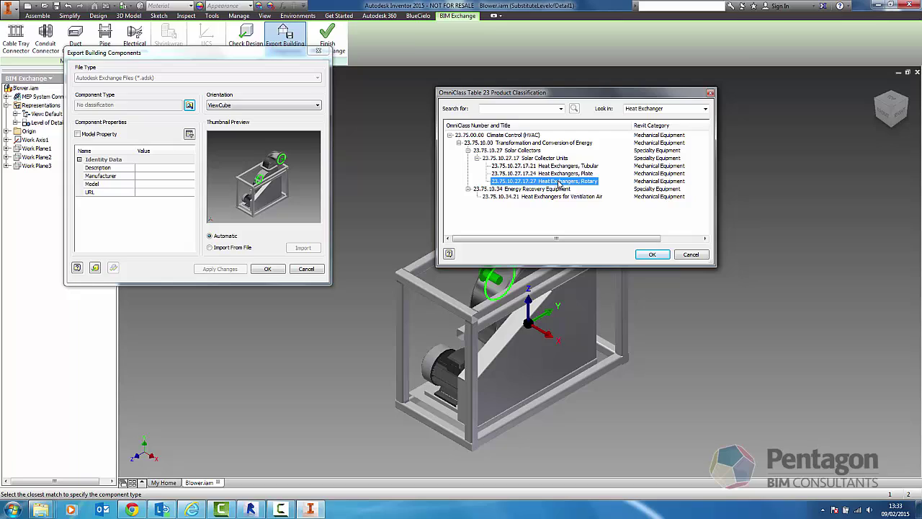
click(652, 254)
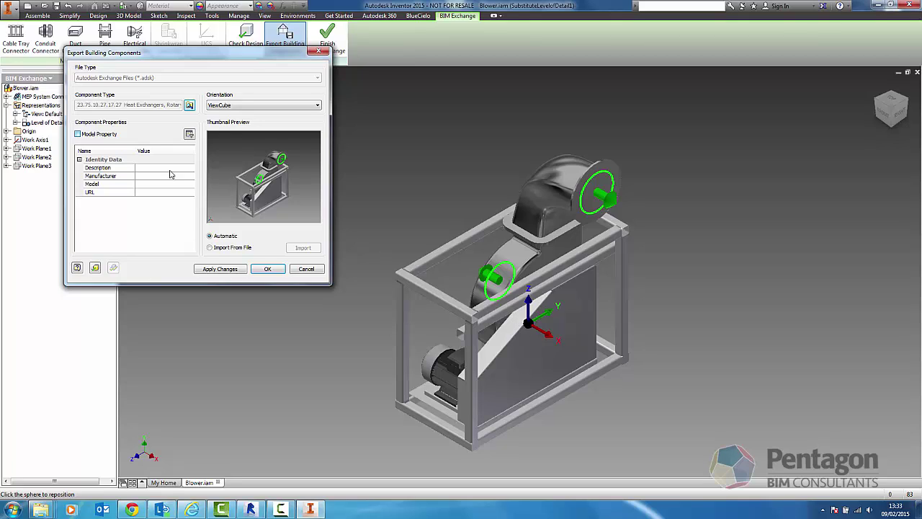
Include the model properties in the component properties for export and apply the changes.
click(78, 134)
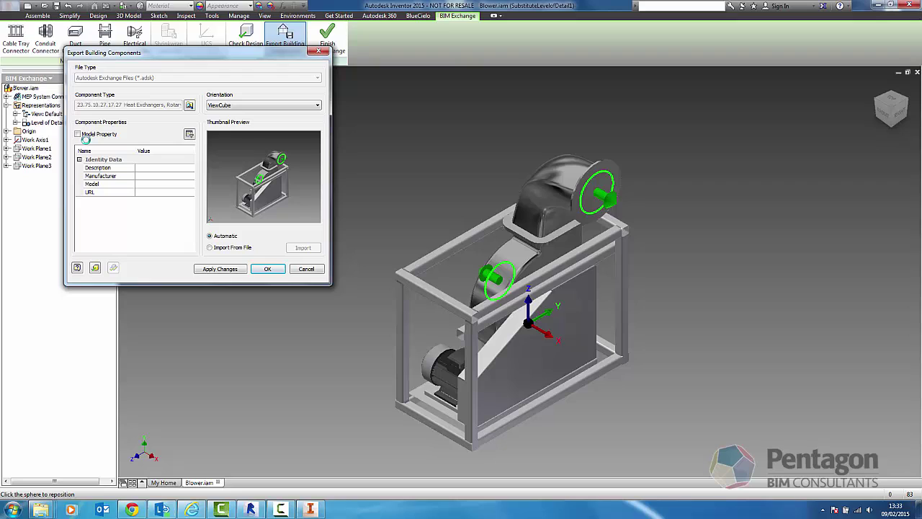
click(77, 134)
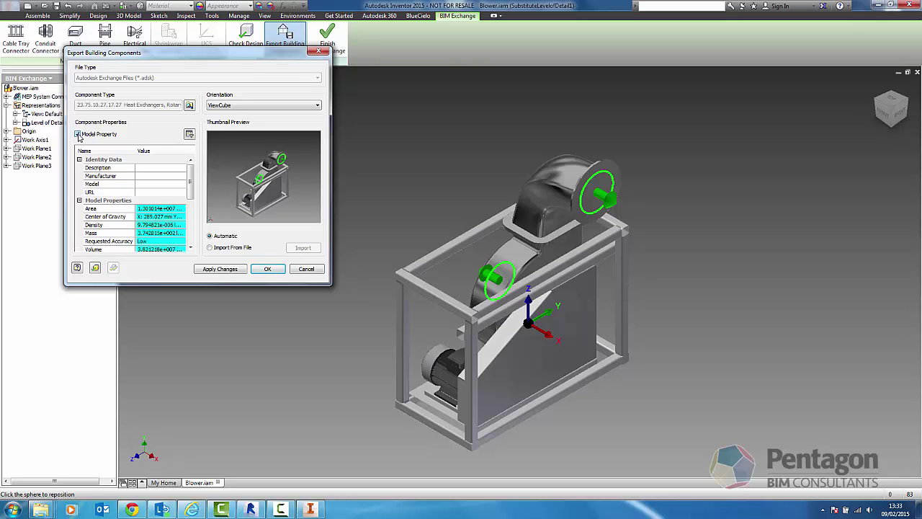
mouse_move(191, 171)
mouse_down()
mouse_move(194, 197)
mouse_move(194, 166)
mouse_up()
click(226, 271)
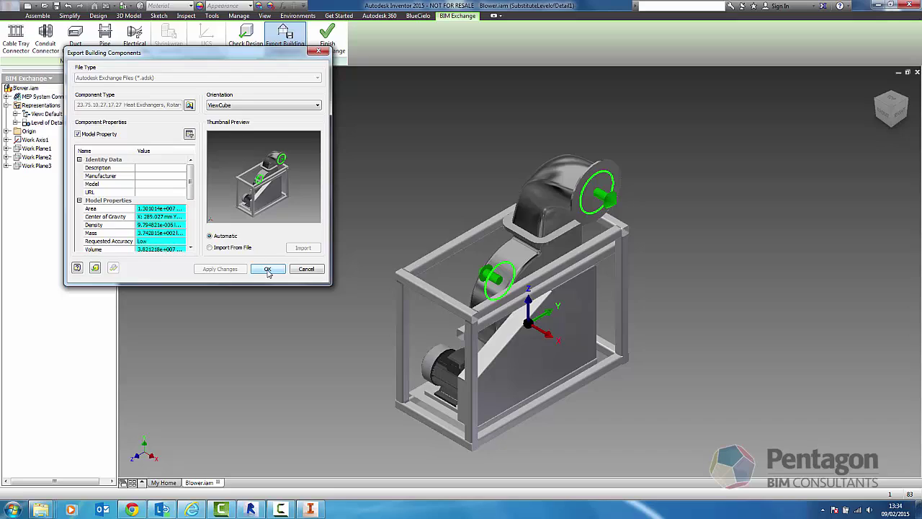
Export the component to the Desktop as Blower.iam (SubstituteLevelofDetail1).adsk, replacing the existing file.
click(268, 269)
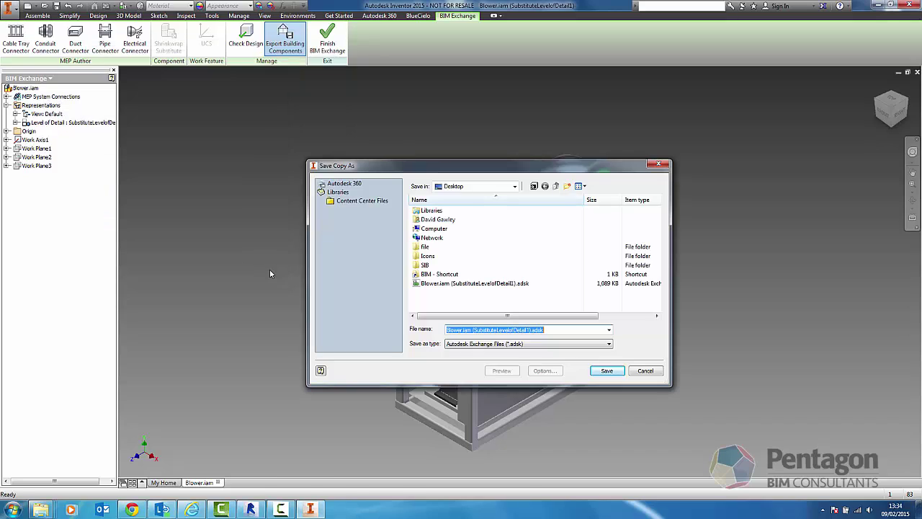
click(515, 186)
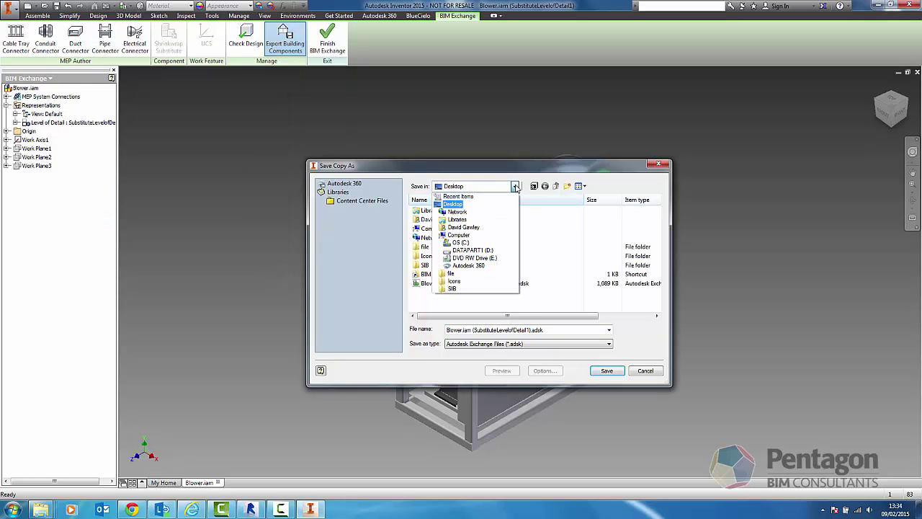
click(458, 205)
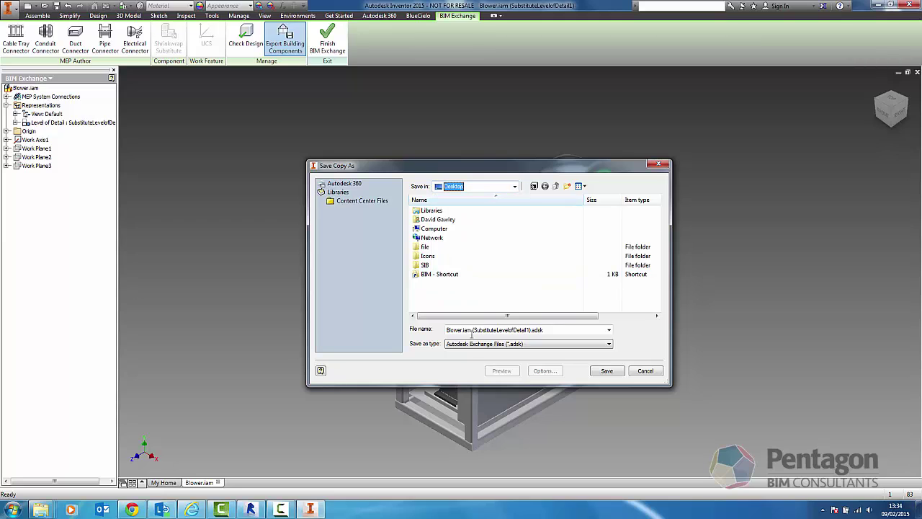
click(611, 371)
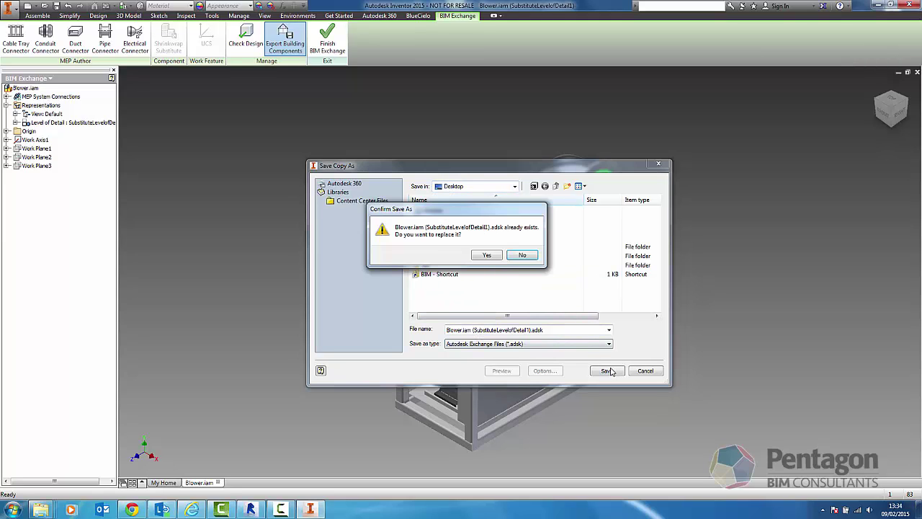
click(487, 255)
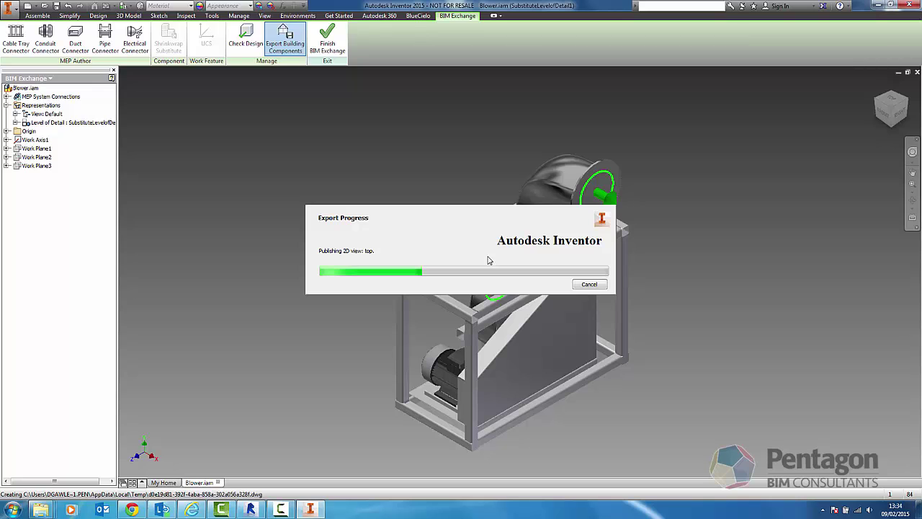
Examine the translation report's generated contents, published properties and duct connector data, and minimize the browser.
click(442, 273)
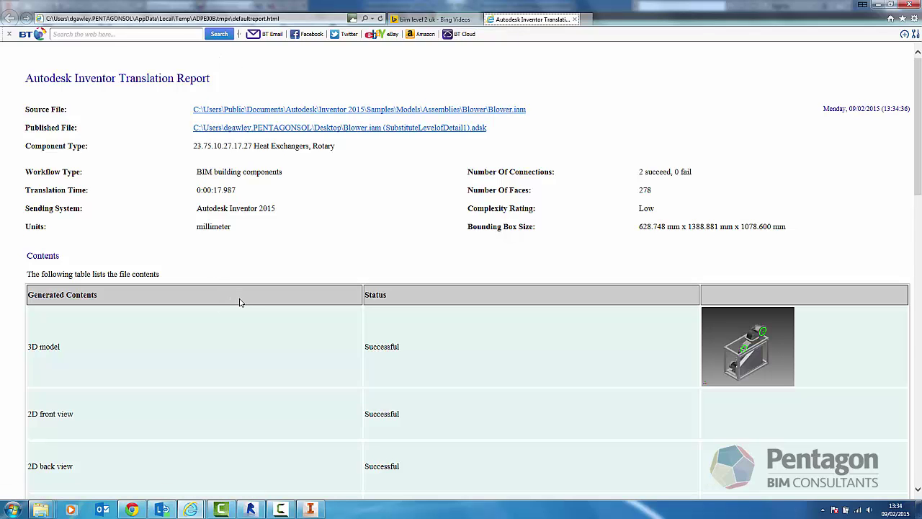
scroll(230, 332, down, 7)
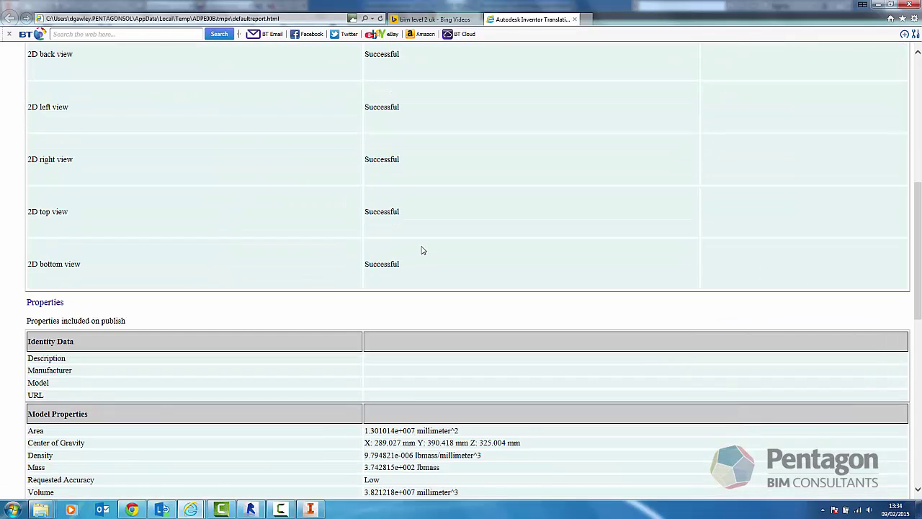
scroll(421, 267, down, 9)
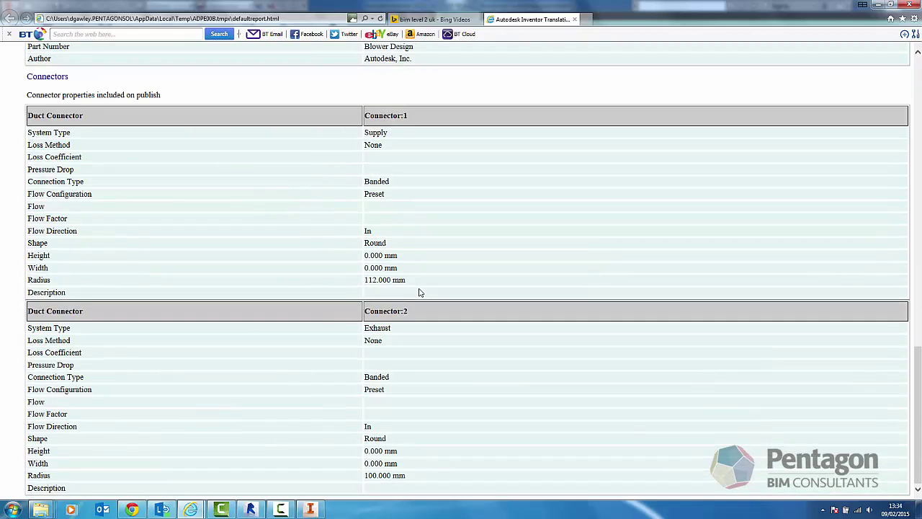
key(Home)
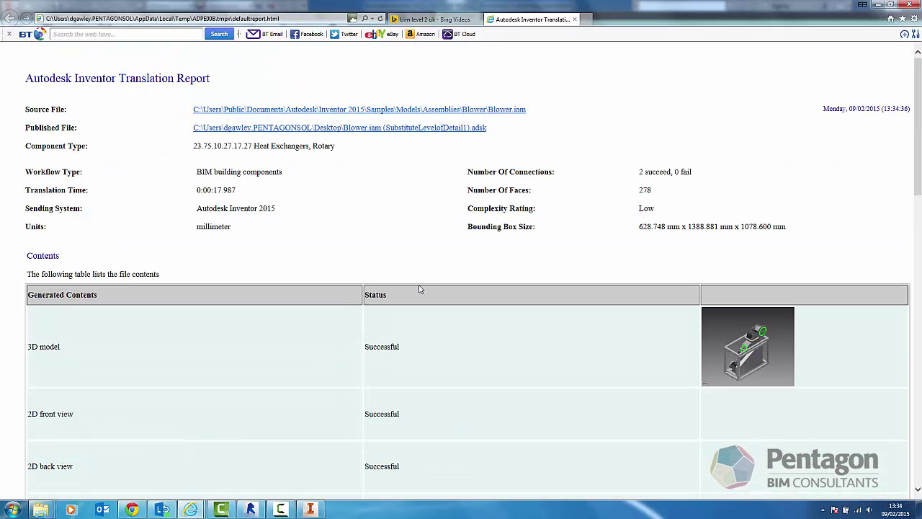
click(878, 6)
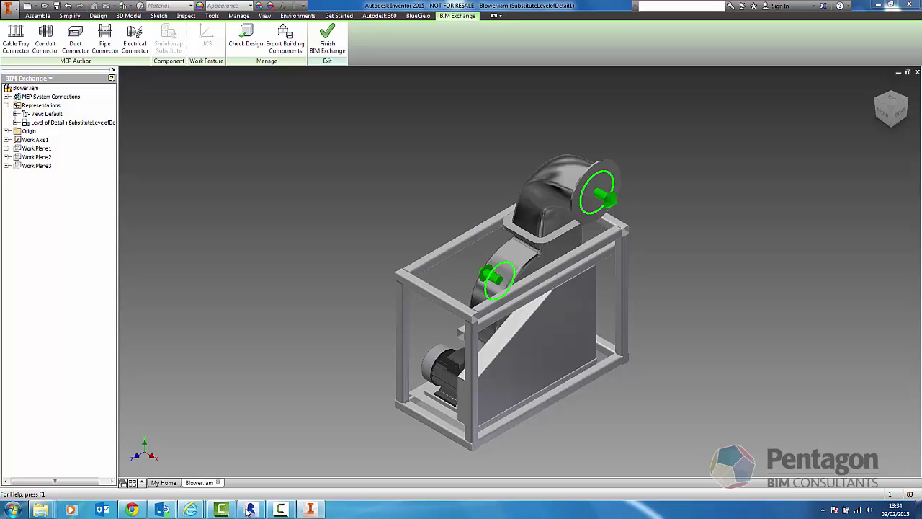
Switch to Revit, open Blower.iam (SubstituteLevelofDetail1).adsk from the Desktop, and maximize its 3D view.
click(258, 512)
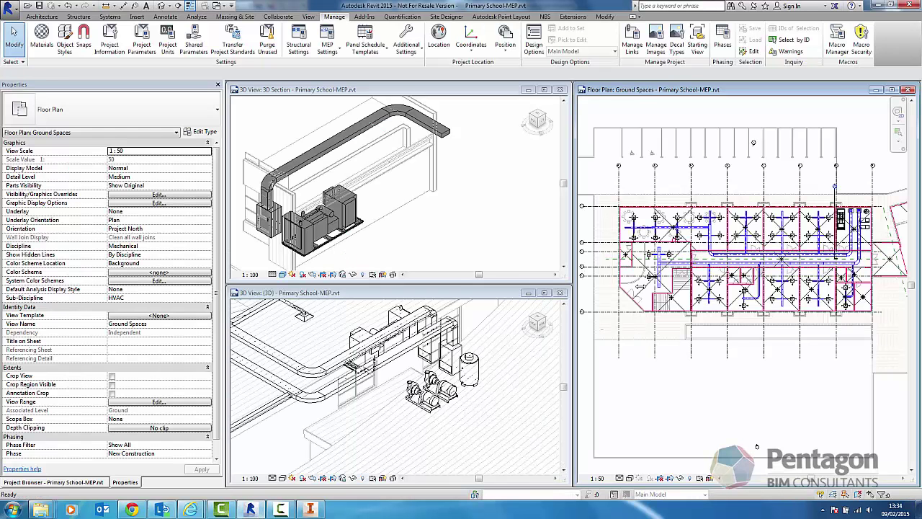
click(10, 9)
click(32, 73)
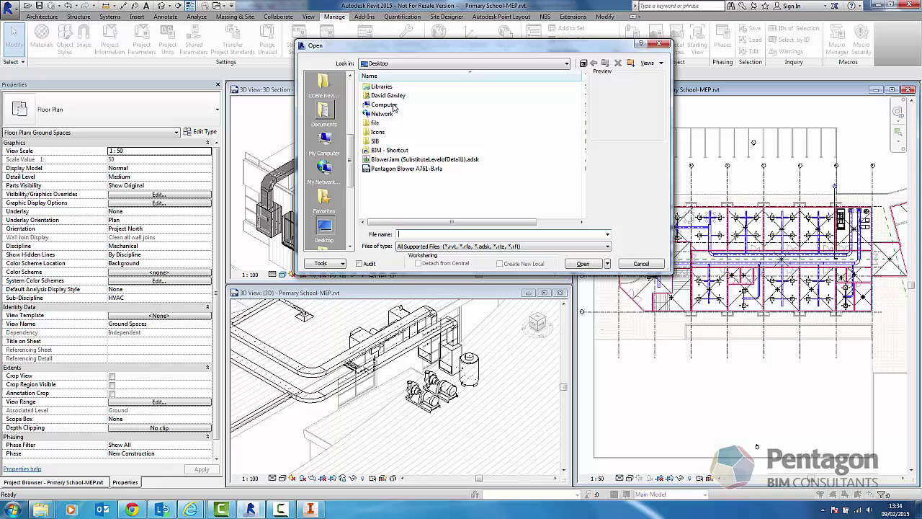
click(405, 159)
double_click(400, 160)
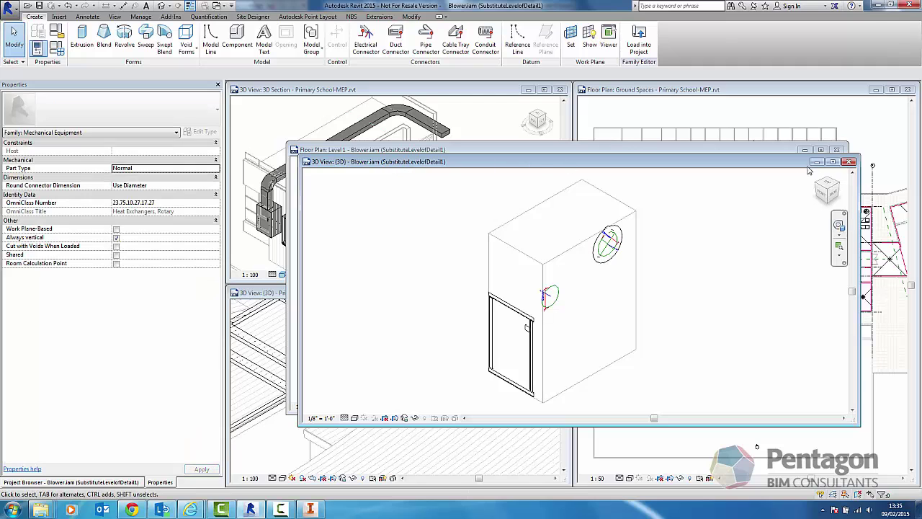
click(833, 162)
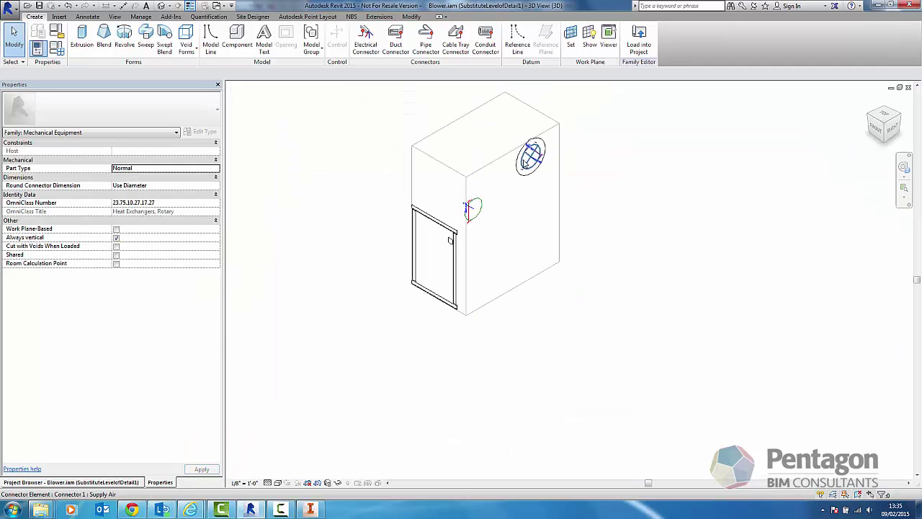
Show the 3D view in Wireframe and remove the bounding box surrounding the blower.
click(278, 482)
click(295, 425)
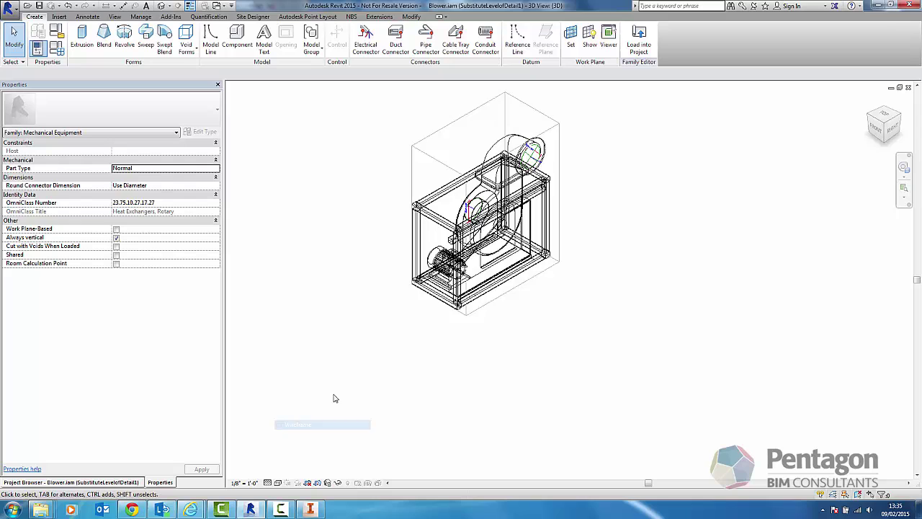
click(459, 126)
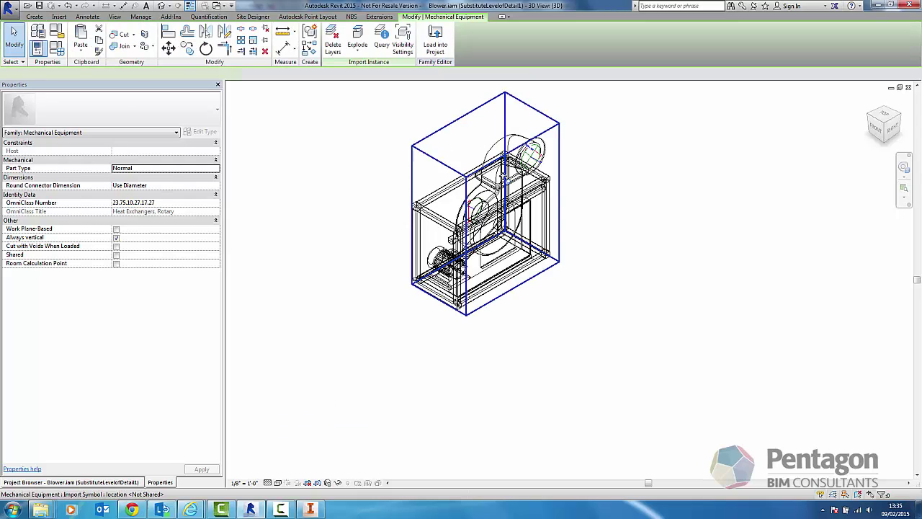
scroll(446, 126, up, 1)
click(428, 133)
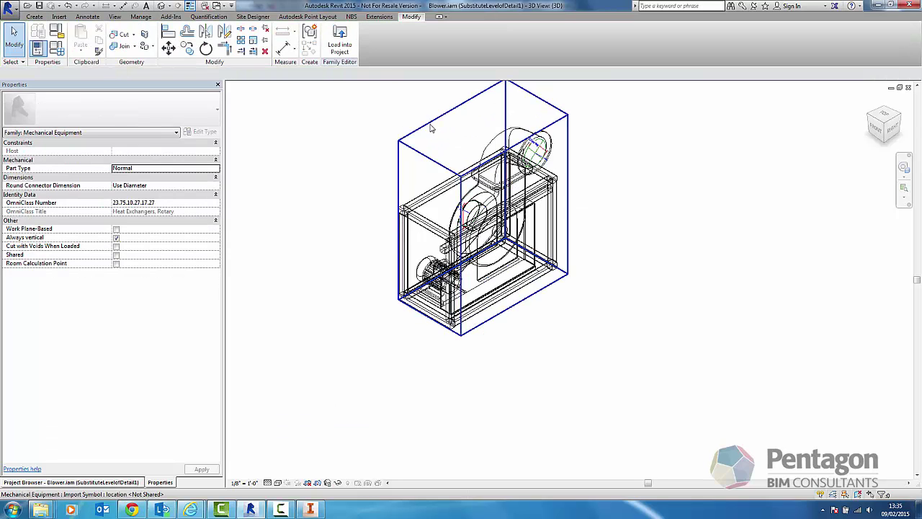
Set the 3D view's visual style to Shaded and inspect the duct connectors on the blower.
click(278, 483)
click(295, 443)
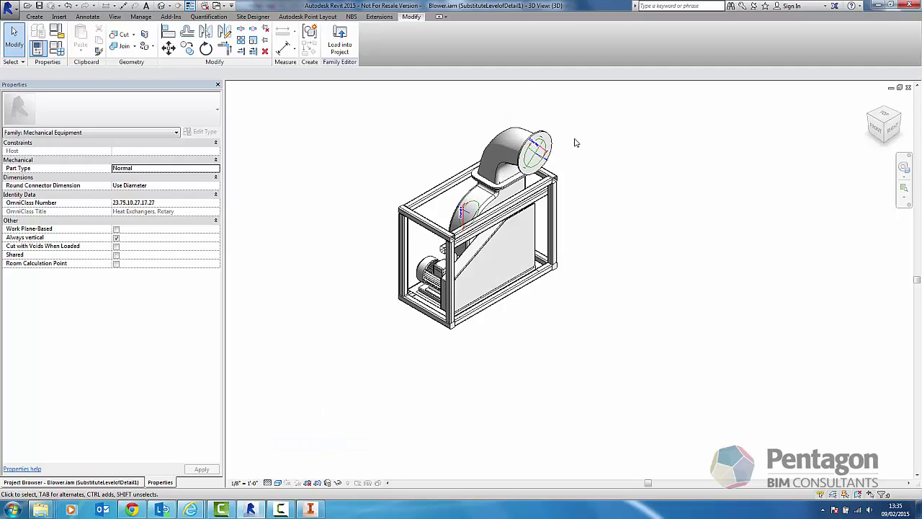
scroll(533, 148, up, 5)
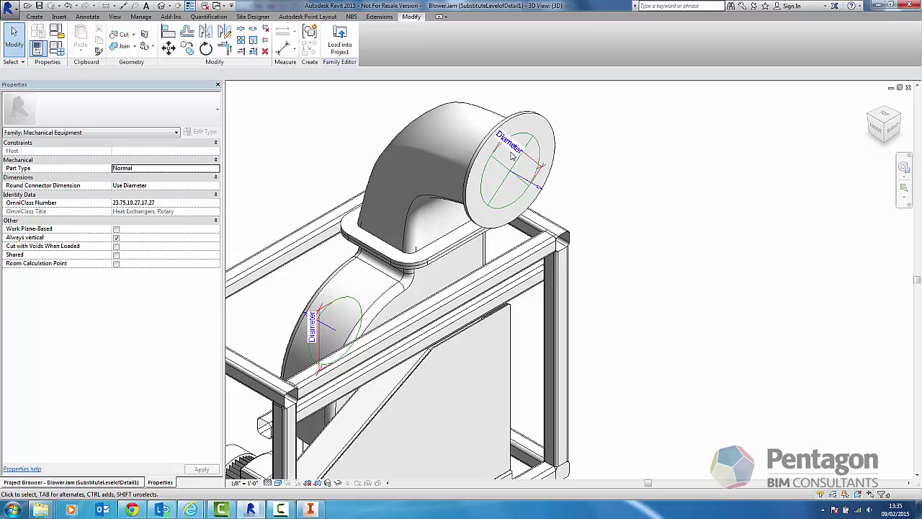
Examine the family category and parameters, including the OmniClass entries, and close the dialog without changes.
click(59, 32)
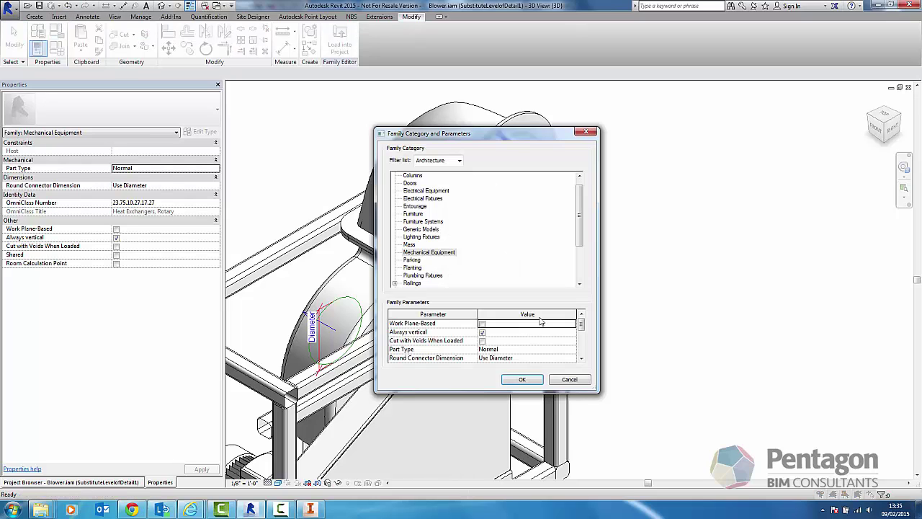
scroll(586, 330, down, 3)
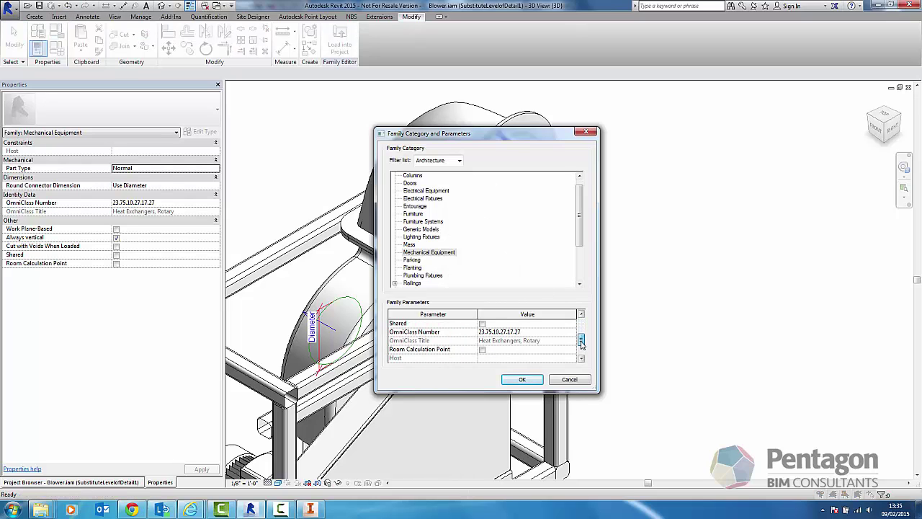
scroll(582, 346, up, 3)
click(578, 383)
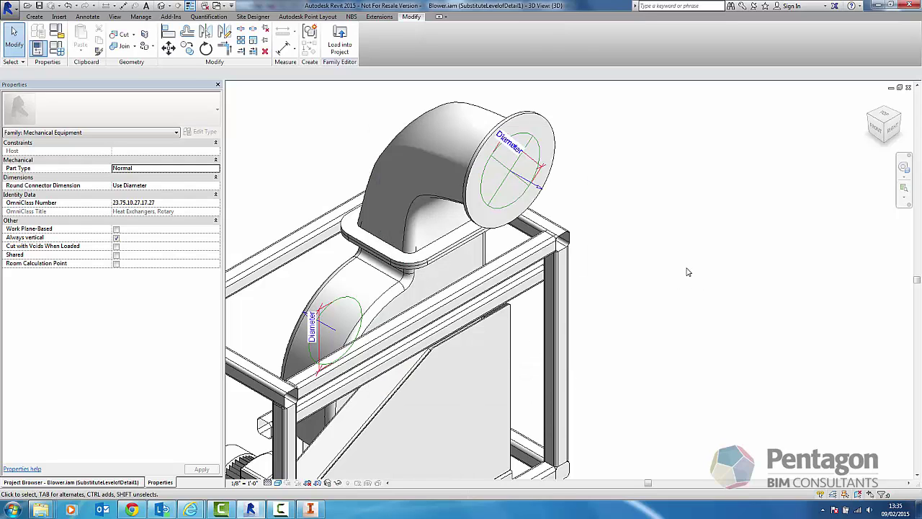
scroll(681, 272, down, 3)
middle_drag(606, 305, 648, 289)
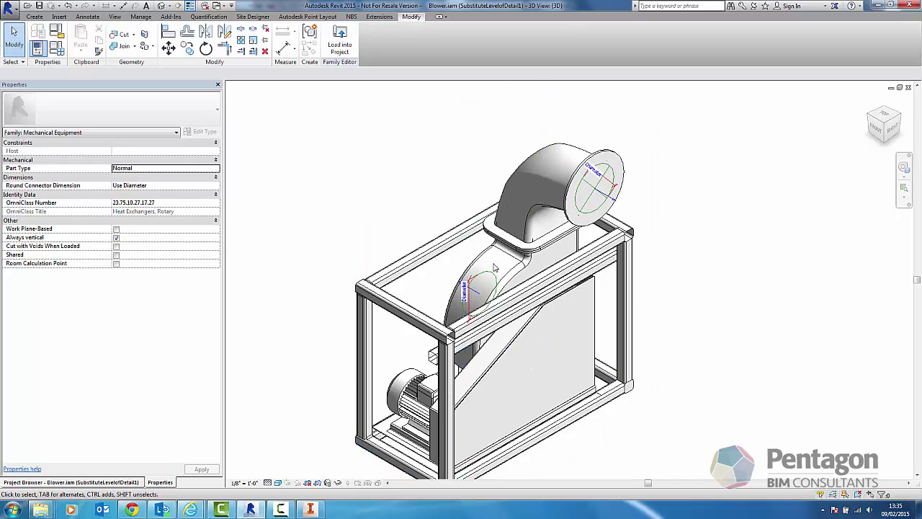
Save the blower family on the Desktop as Pentagon Heater Rotary.
middle_drag(495, 268, 502, 259)
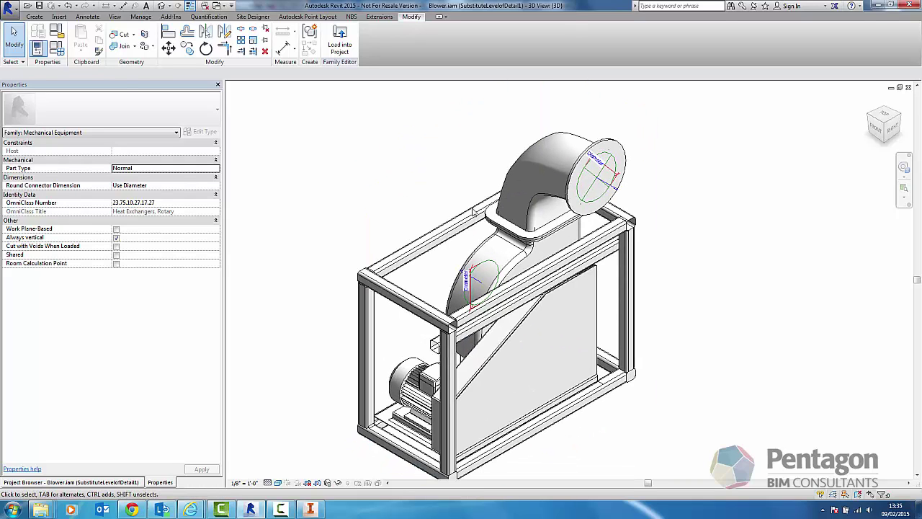
click(9, 7)
mouse_move(25, 118)
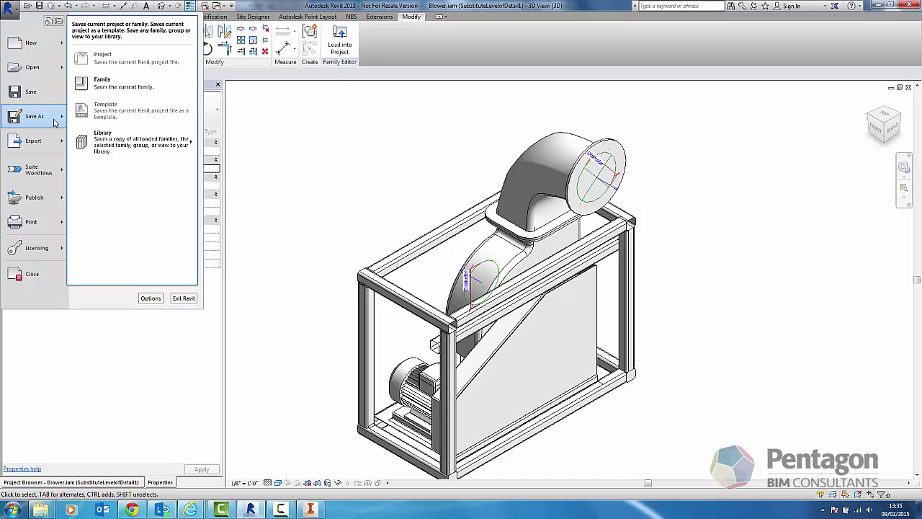
click(186, 157)
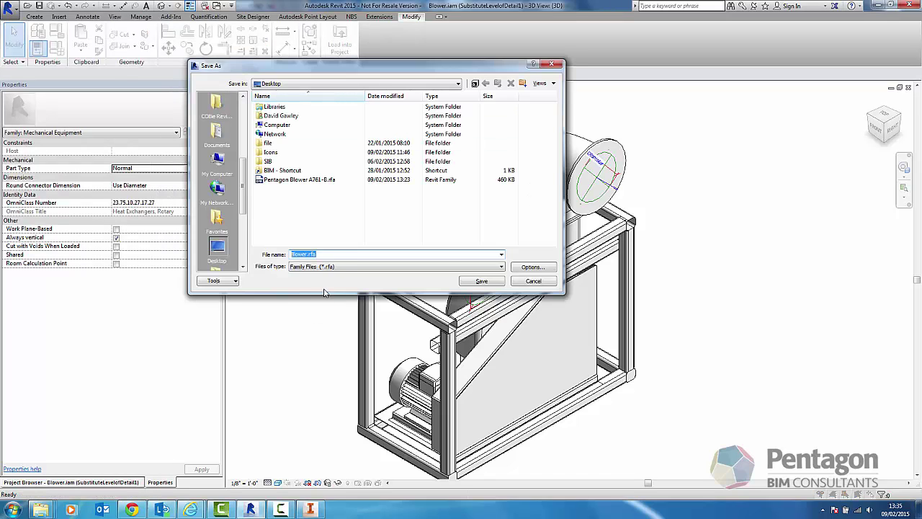
text(Pentagon)
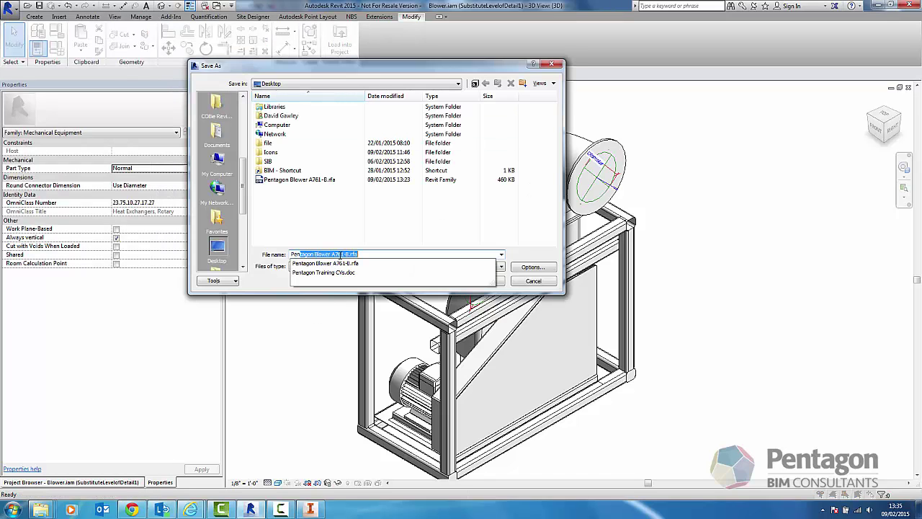
text( Heater Ro)
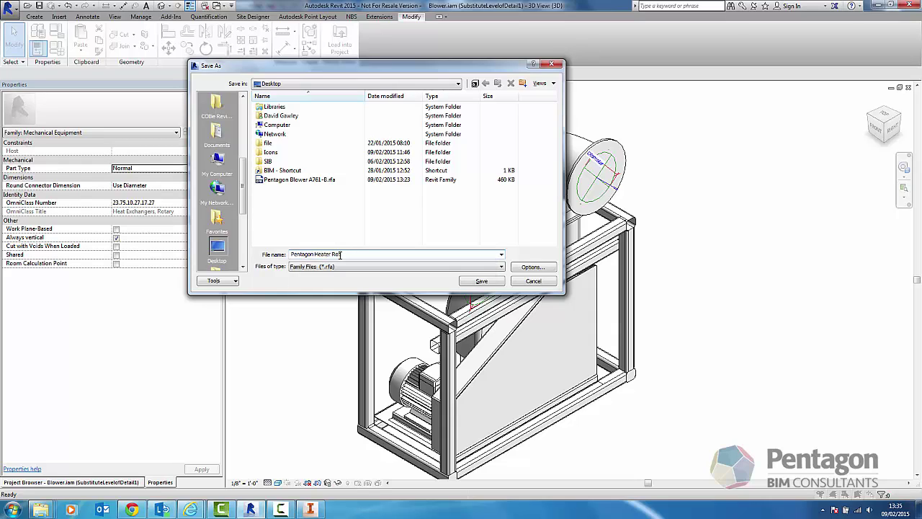
text(tary)
key(Return)
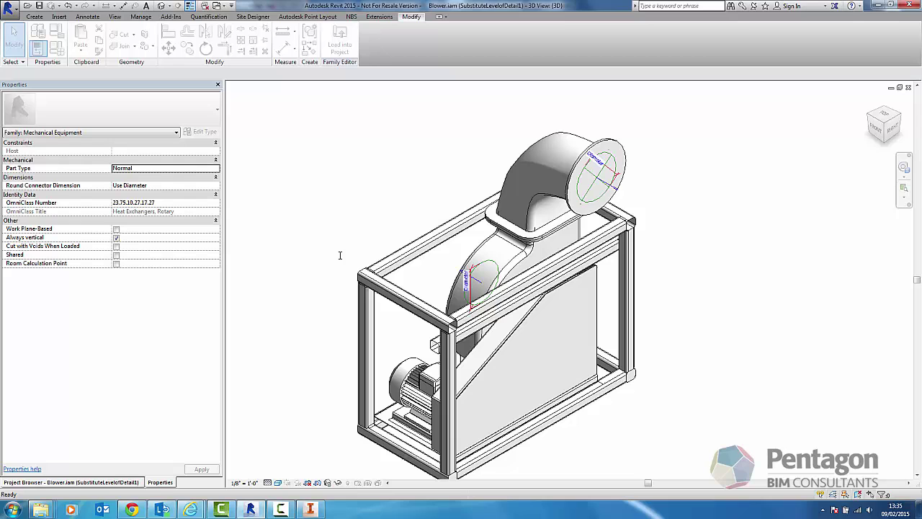
Load the Pentagon Heater Rotary family into the Primary School-MEP project, cancel its placement, and show the Project Browser.
click(339, 45)
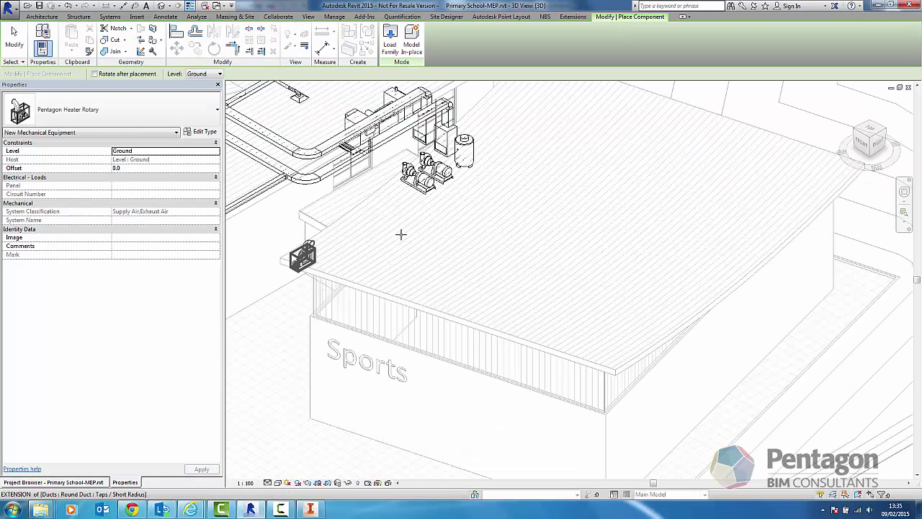
key(Escape)
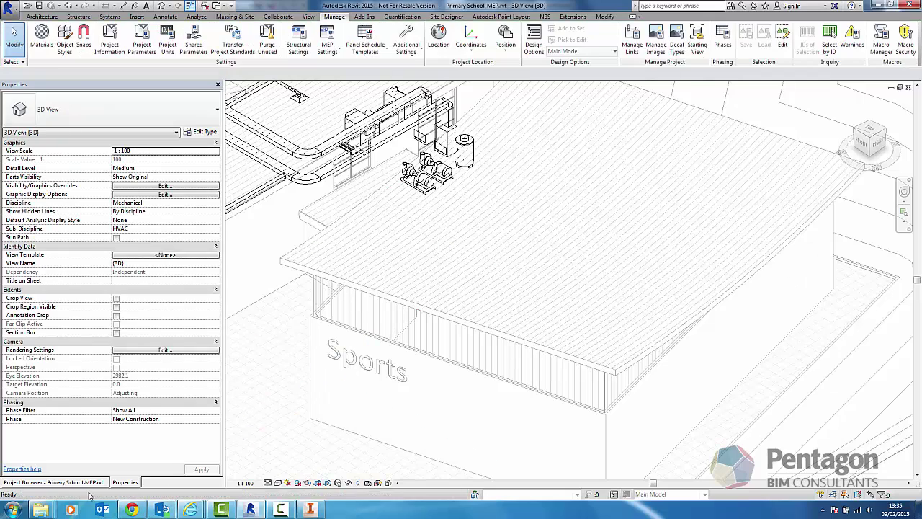
click(88, 482)
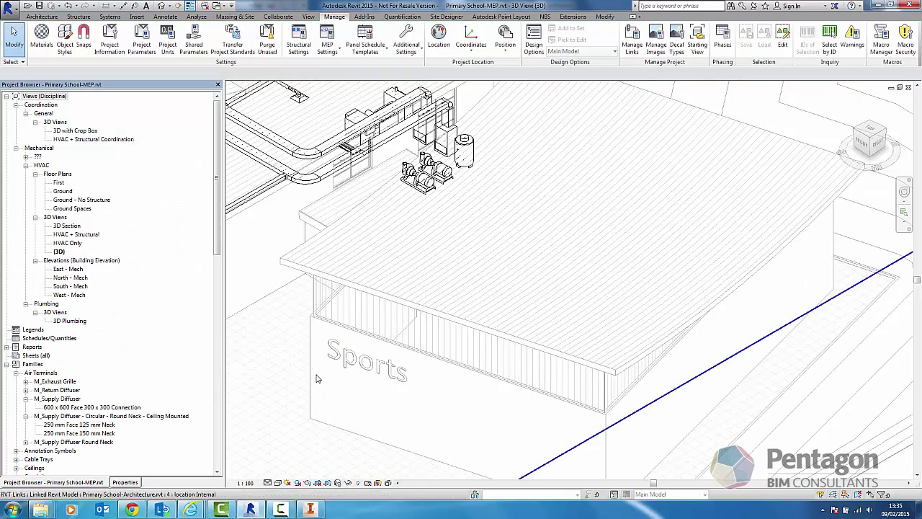
Tile all open views and zoom each one to fit its contents.
key(w)
key(t)
click(329, 410)
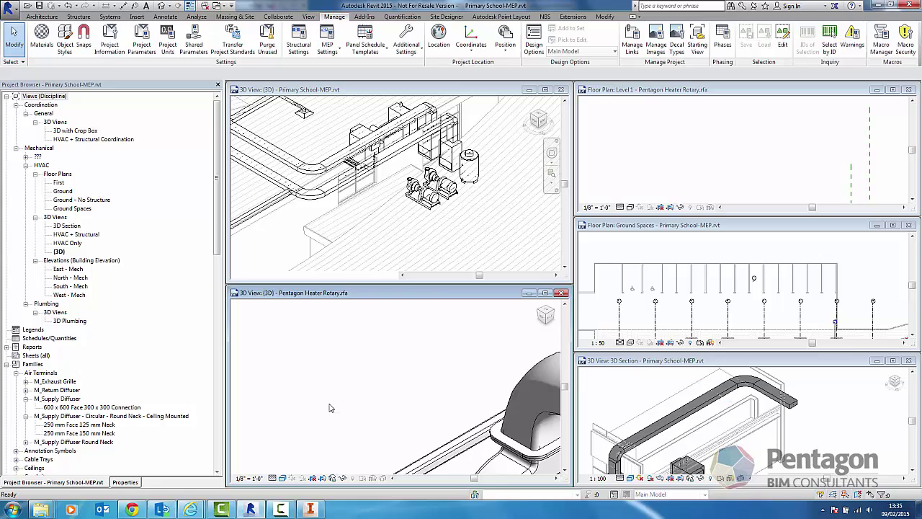
key(z)
key(a)
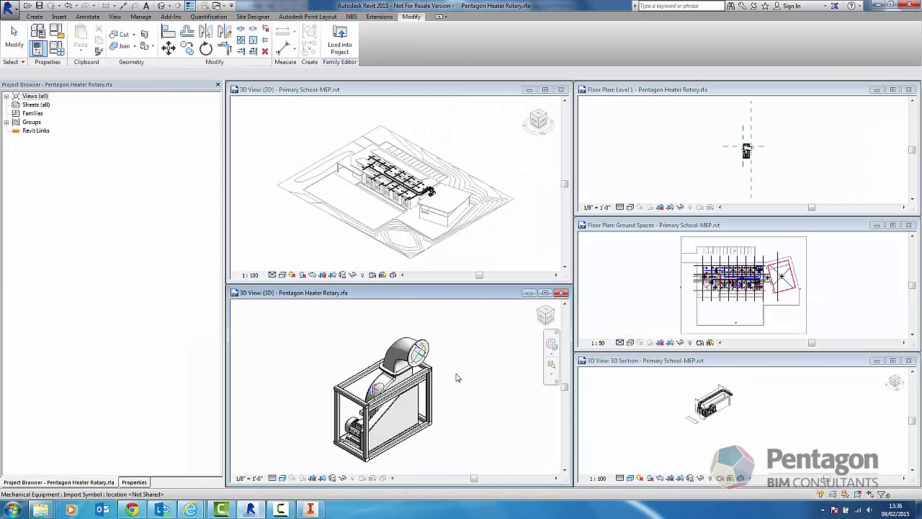
Close the heater family's 3D view and retile the remaining views with 3D Section as the active view.
key(ctrl+Tab)
key(ctrl+F4)
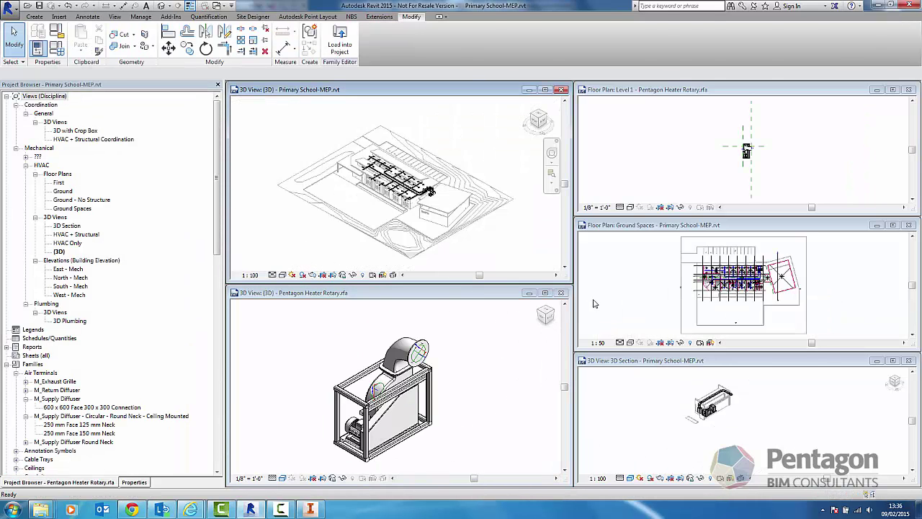
click(654, 407)
key(w)
key(t)
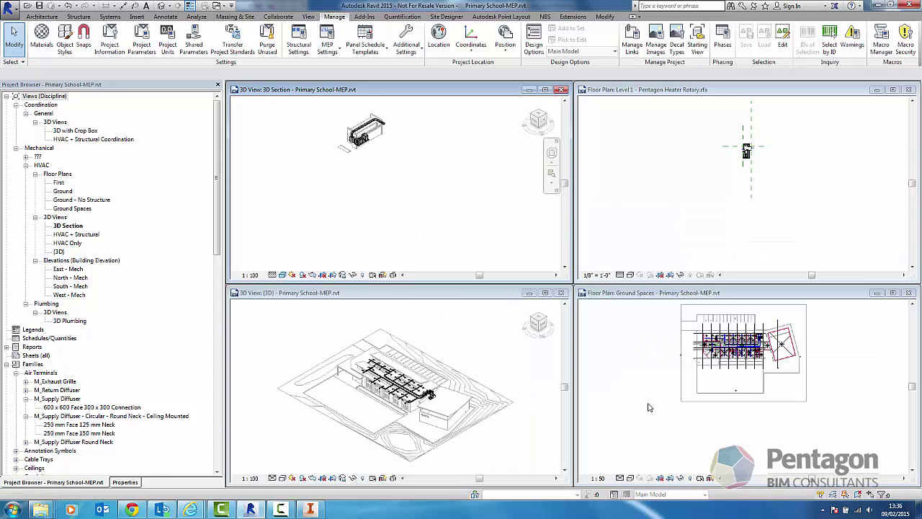
Close the heater family's Level 1 floor plan and extend the Ground Spaces plan window into the freed space.
scroll(358, 118, up, 5)
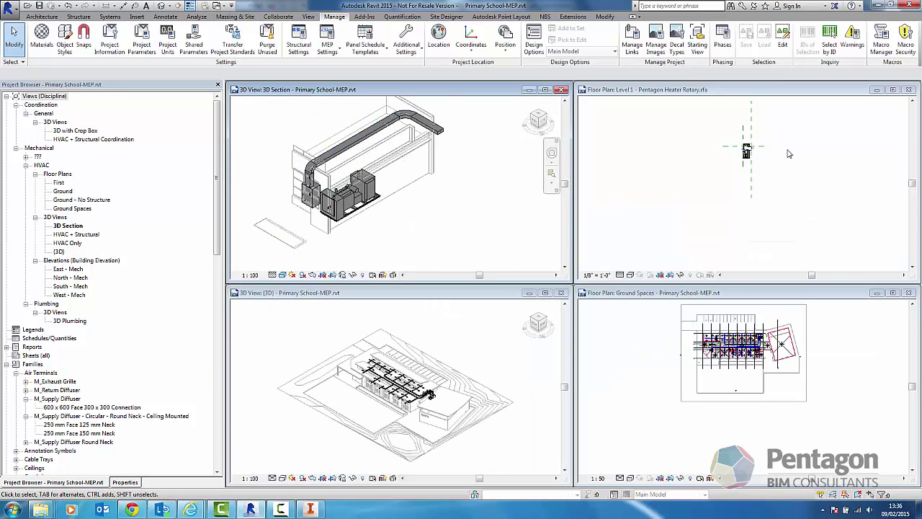
click(765, 151)
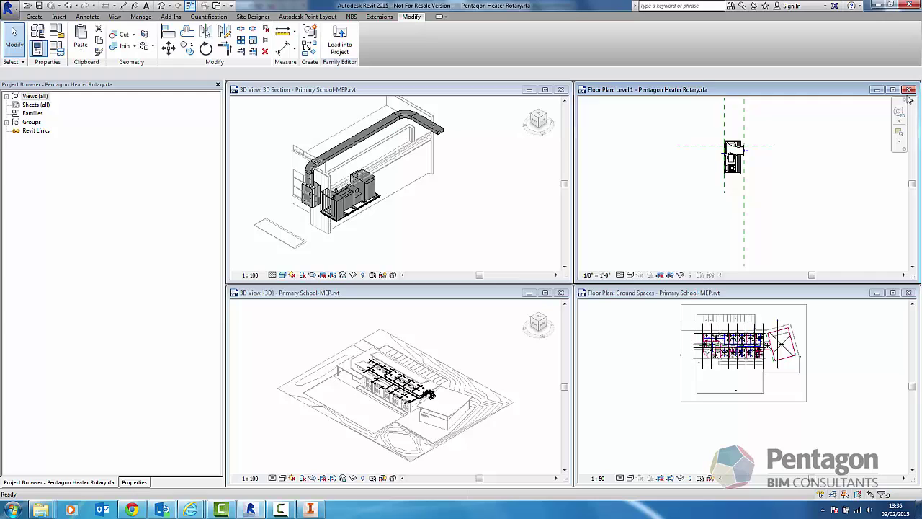
key(ctrl+F4)
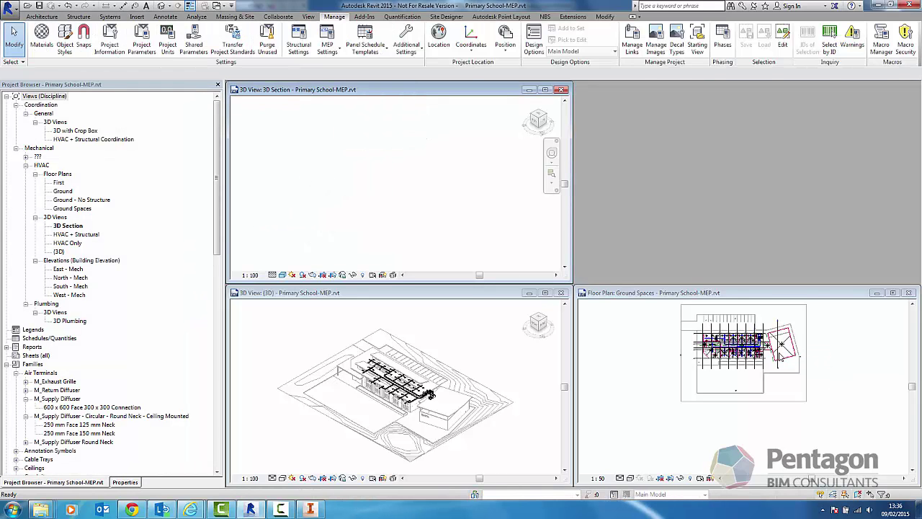
key(z)
key(a)
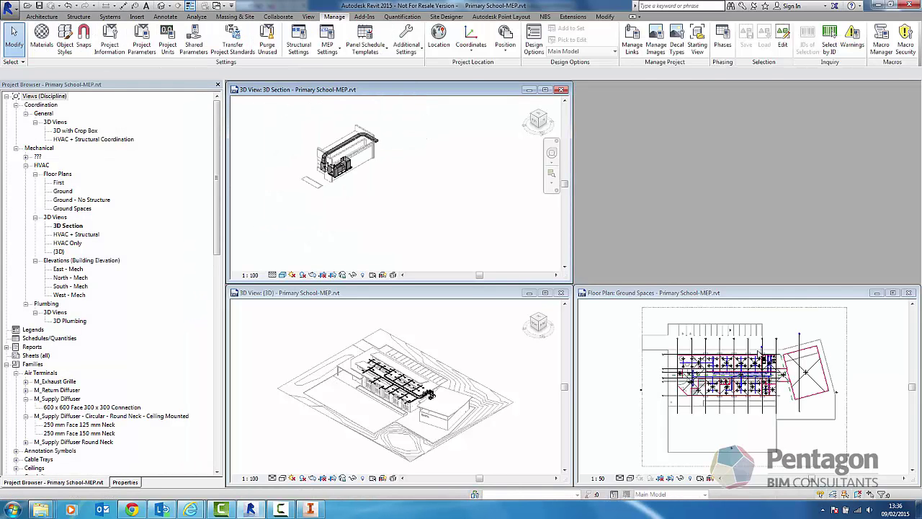
drag(719, 283, 719, 101)
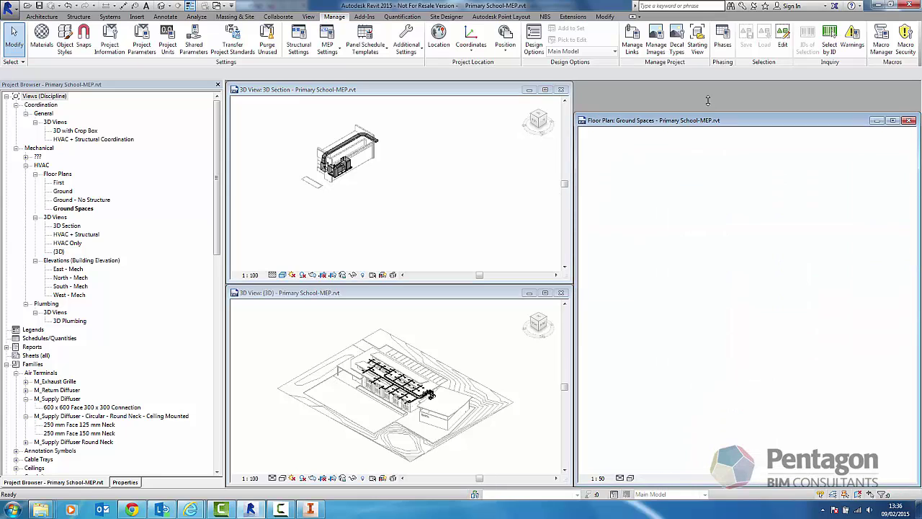
Place one Pentagon Heater Rotary as mechanical equipment in the Ground Spaces plant room, just below the large rectangular air handling unit.
scroll(766, 164, up, 8)
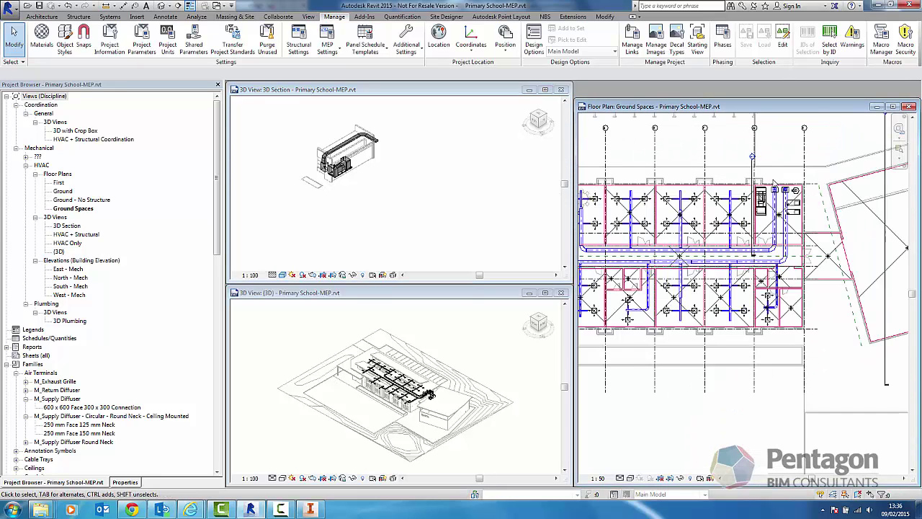
click(110, 15)
click(227, 39)
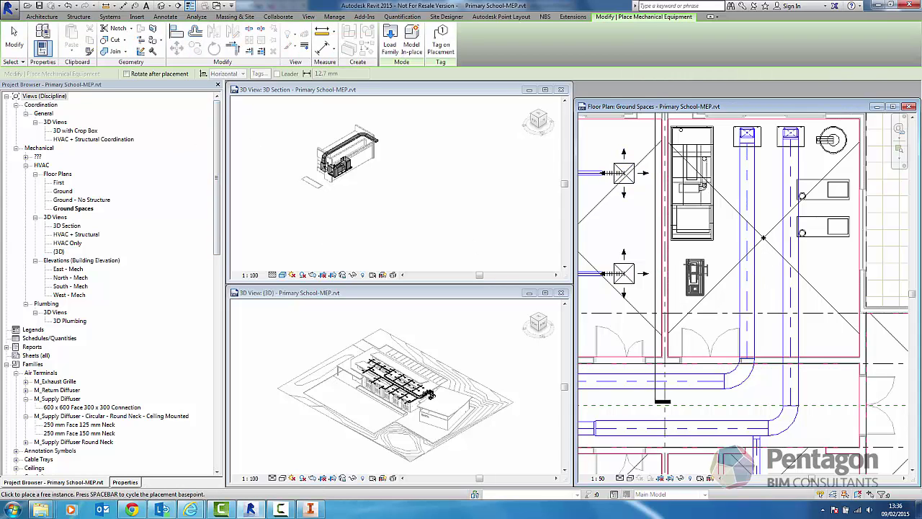
click(697, 272)
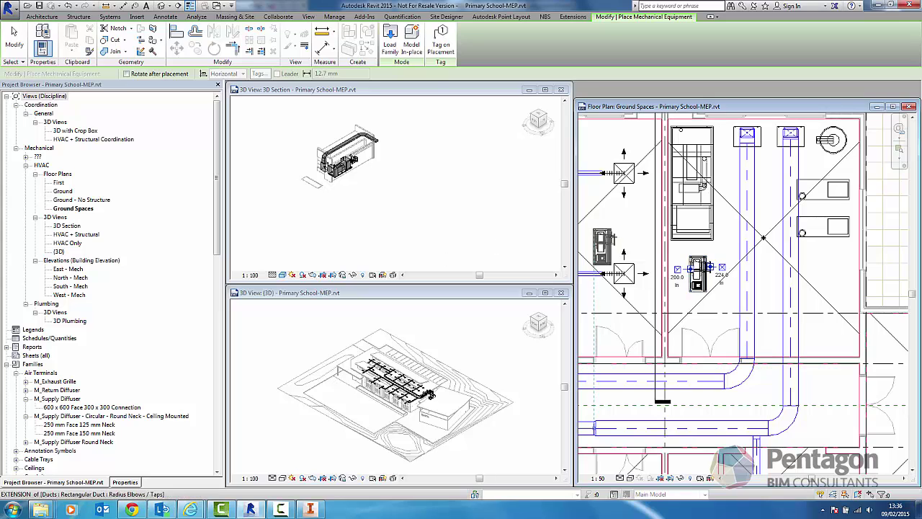
right_click(593, 229)
click(616, 241)
Draw a 200 mm round duct from the heater's 200 mm connector at a 2500 mm offset, running away from the unit and turning up the plan.
right_click(415, 193)
click(440, 199)
scroll(346, 166, up, 5)
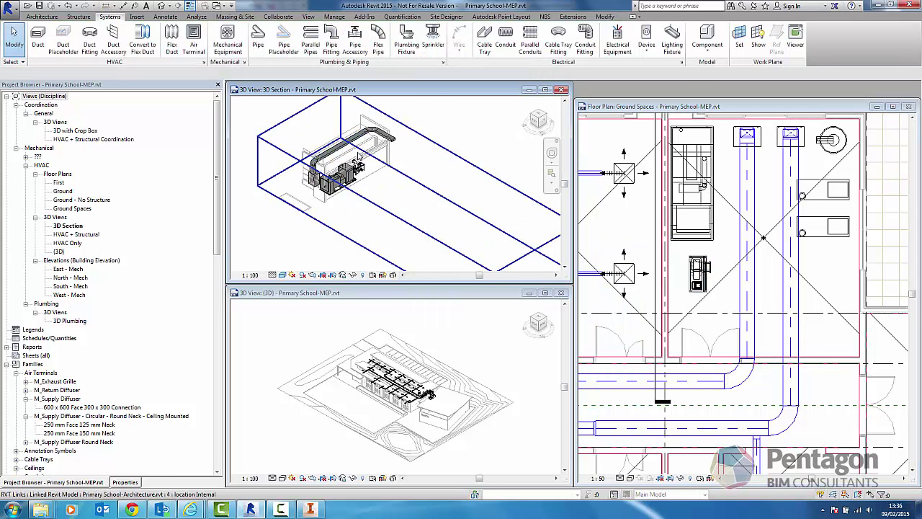
click(283, 274)
click(724, 278)
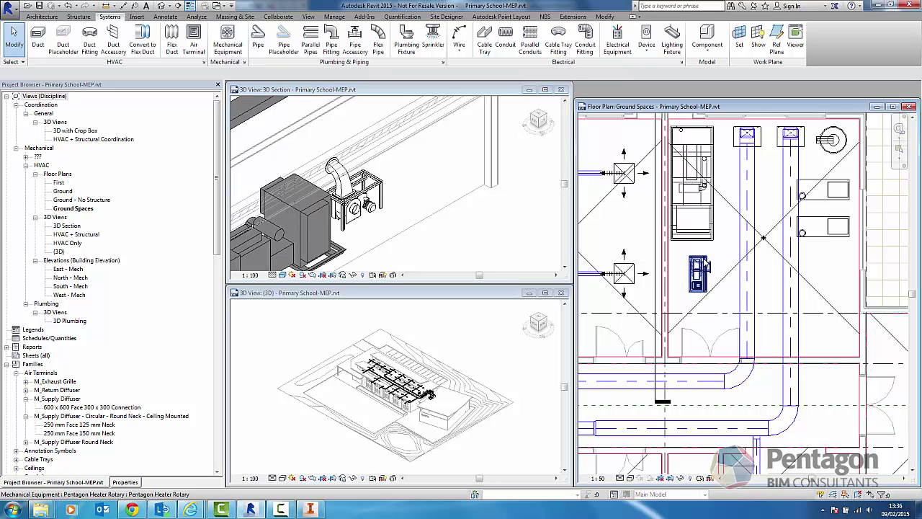
click(698, 274)
scroll(673, 274, up, 4)
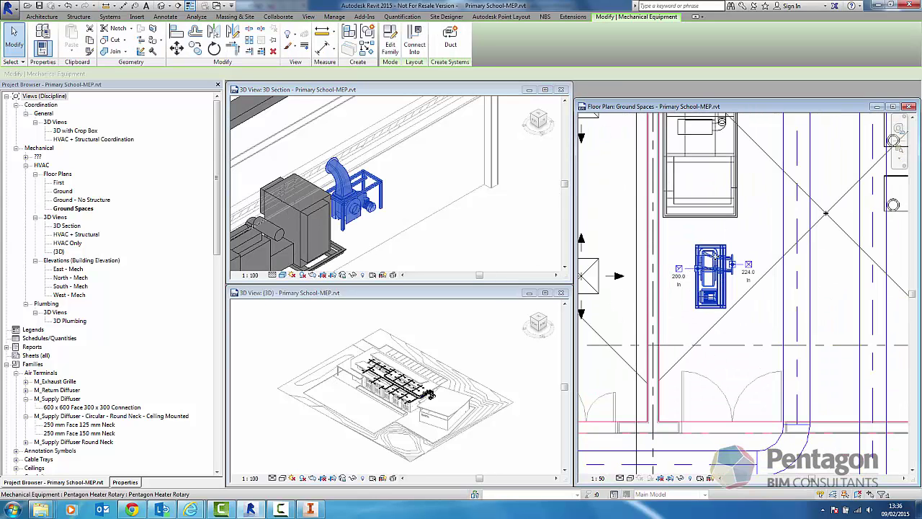
right_click(697, 273)
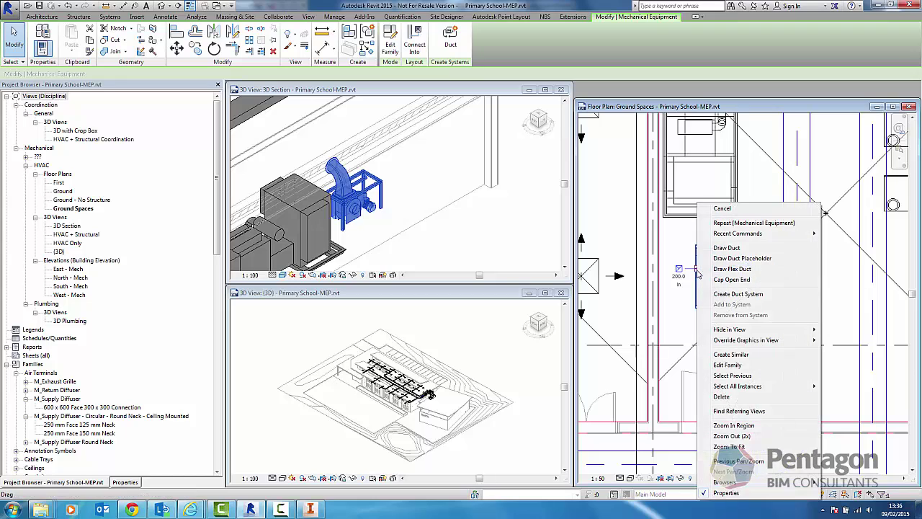
click(727, 248)
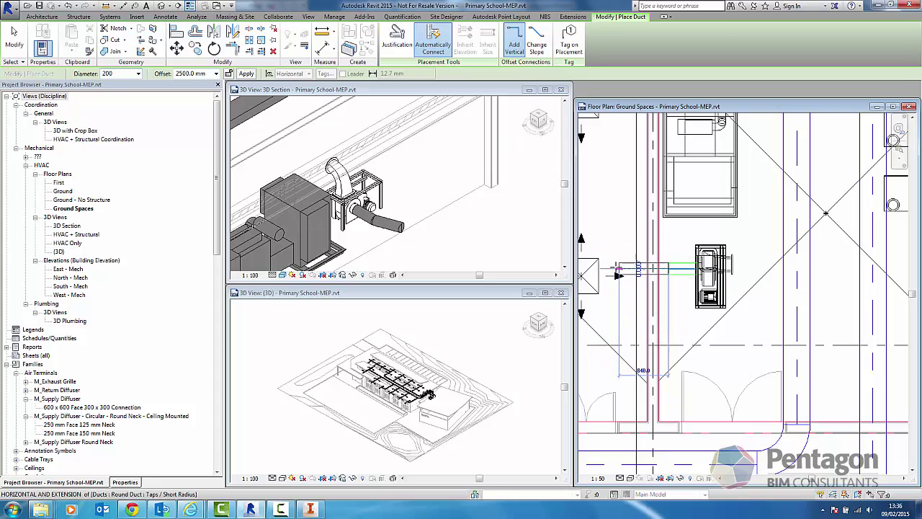
click(611, 218)
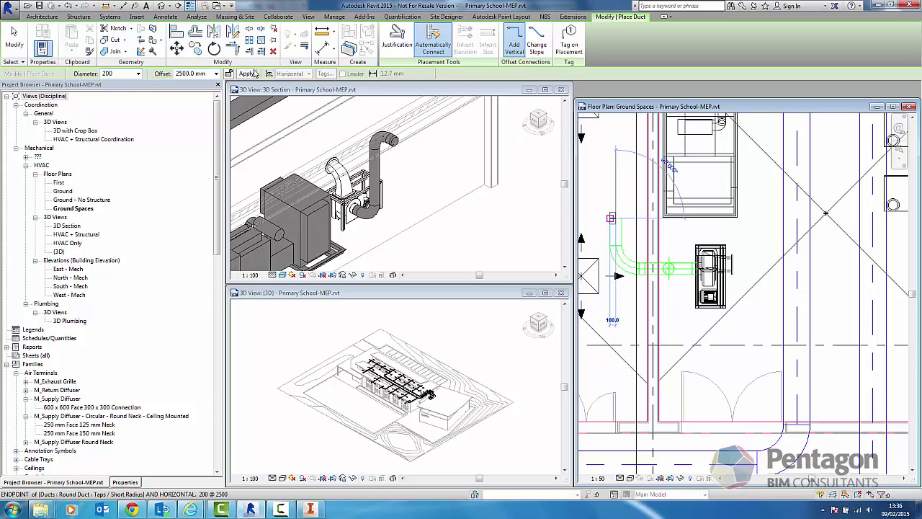
Continue the duct straight up the plan with the diameter reduced to 150 mm and end the duct run.
click(137, 74)
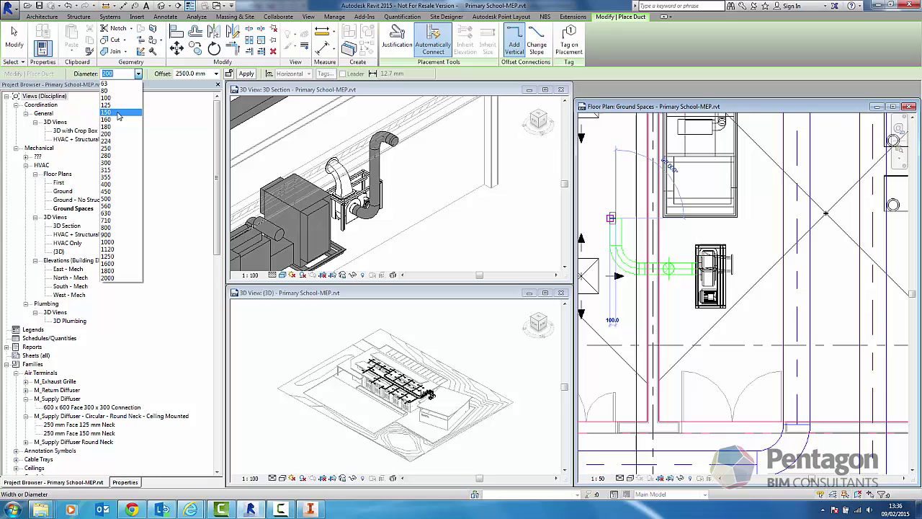
click(119, 114)
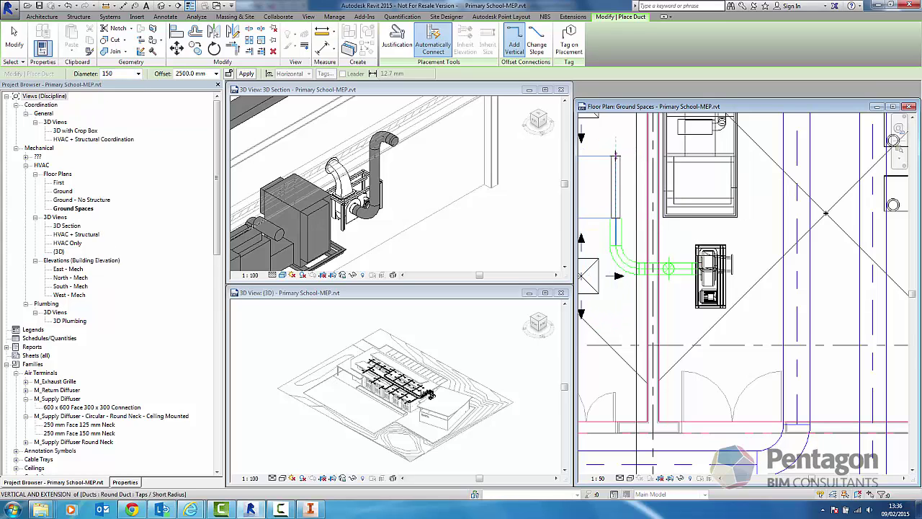
click(616, 154)
right_click(592, 145)
click(603, 151)
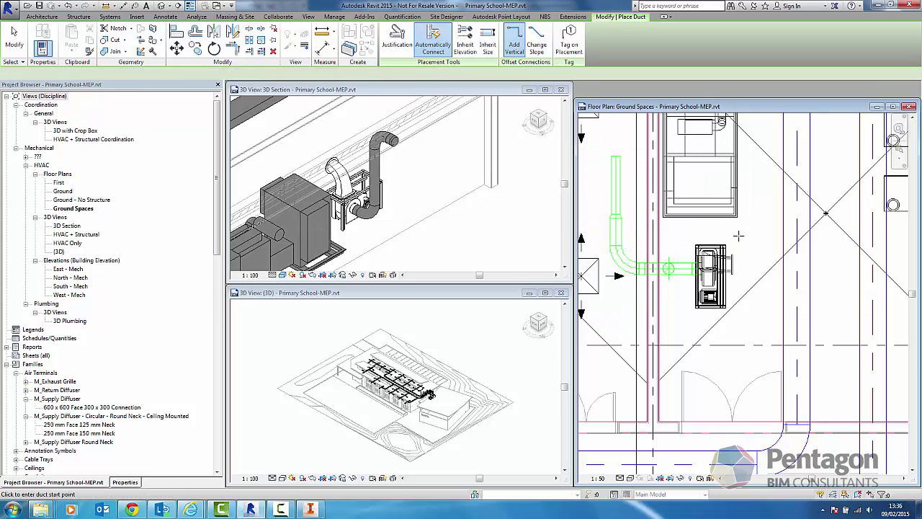
right_click(738, 235)
click(749, 243)
Draw a round duct from the heater's 224 mm connector, running away from the unit and angling up toward the existing vertical duct.
click(735, 270)
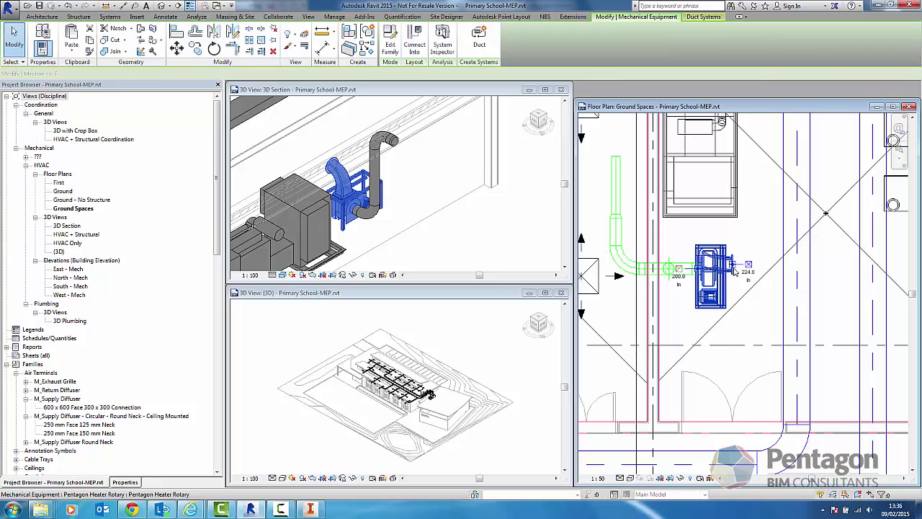
right_click(749, 265)
click(774, 248)
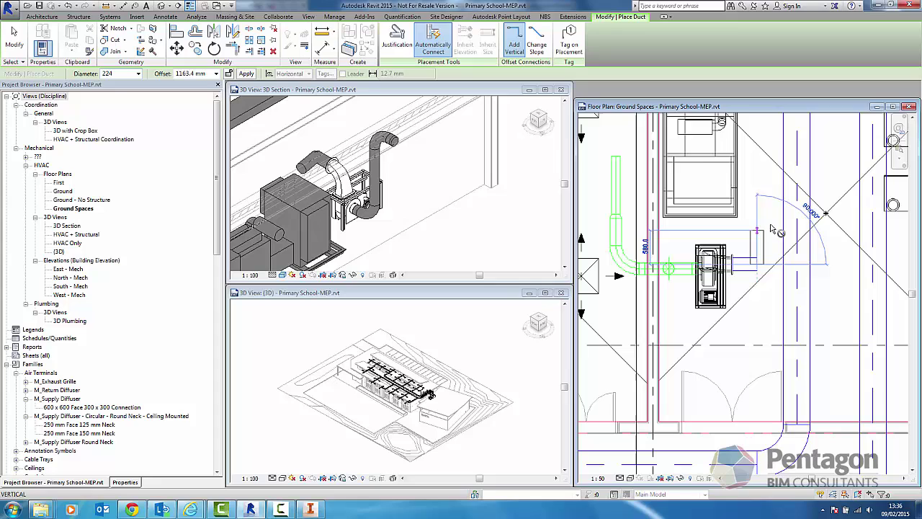
click(777, 244)
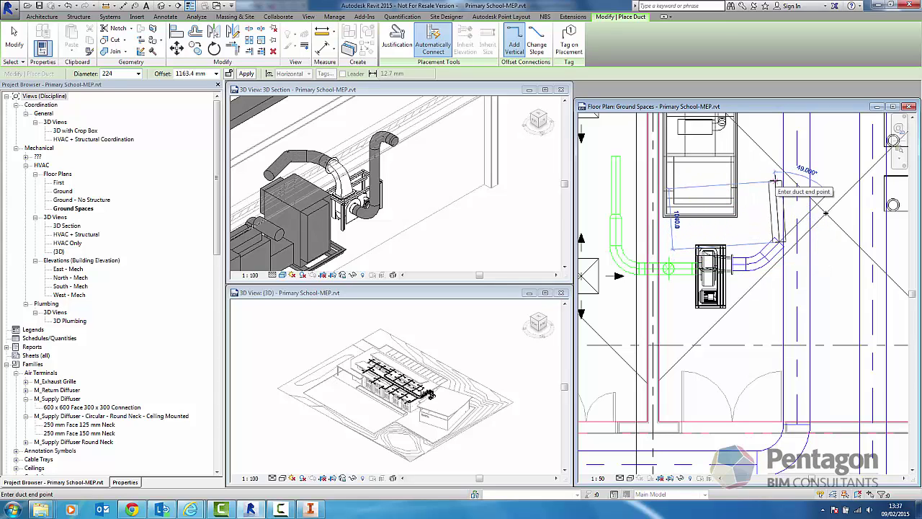
Extend the 224 mm duct up the plan, raise its offset to 2500 mm, and finish with a short, slightly angled branch.
click(188, 73)
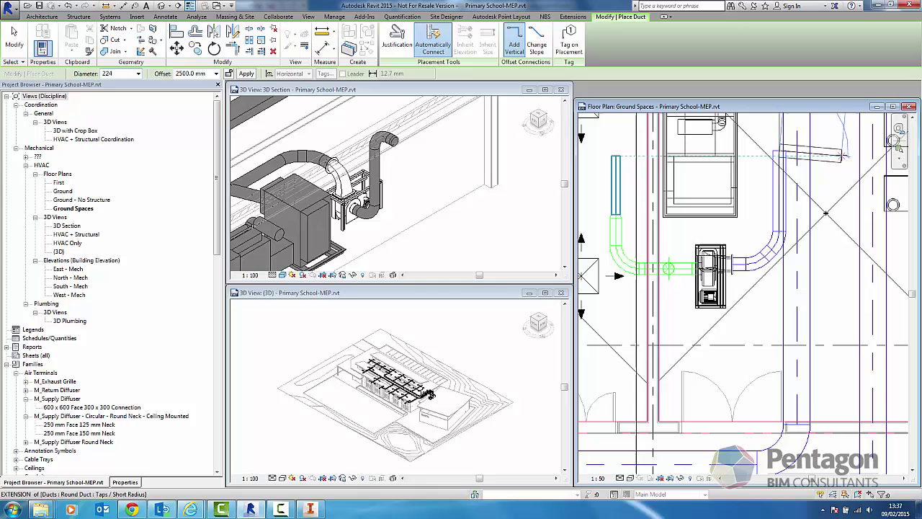
click(841, 154)
key(Escape)
key(Escape)
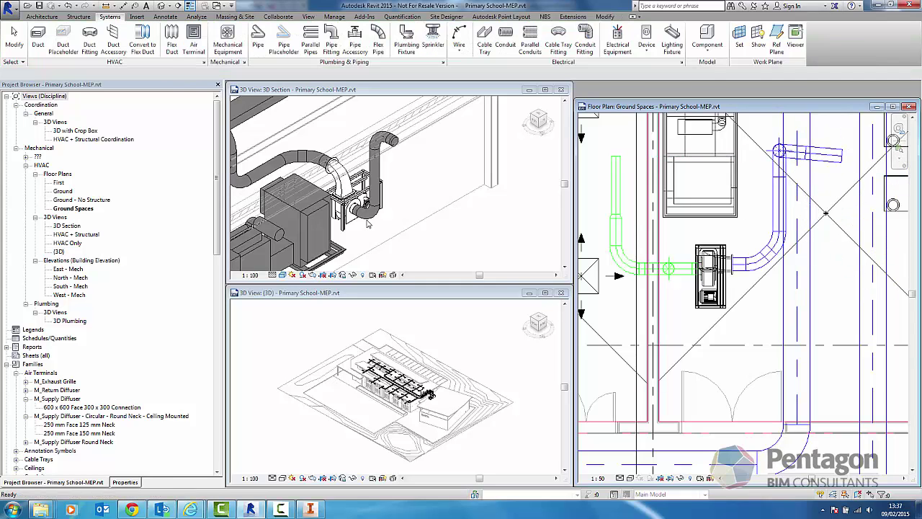
Examine the heater and its two connected duct runs in the 3D Section view.
shift+middle_drag(393, 216, 429, 362)
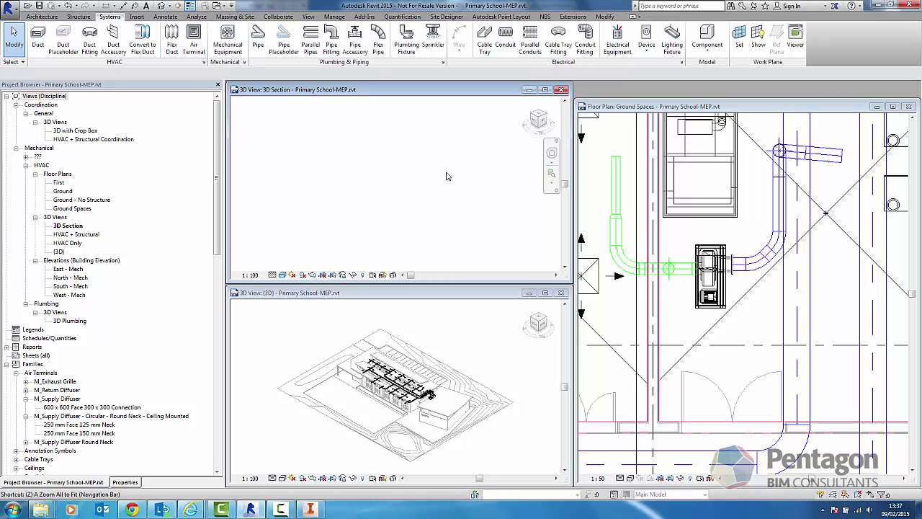
key(z)
key(a)
scroll(373, 182, up, 3)
scroll(343, 209, up, 5)
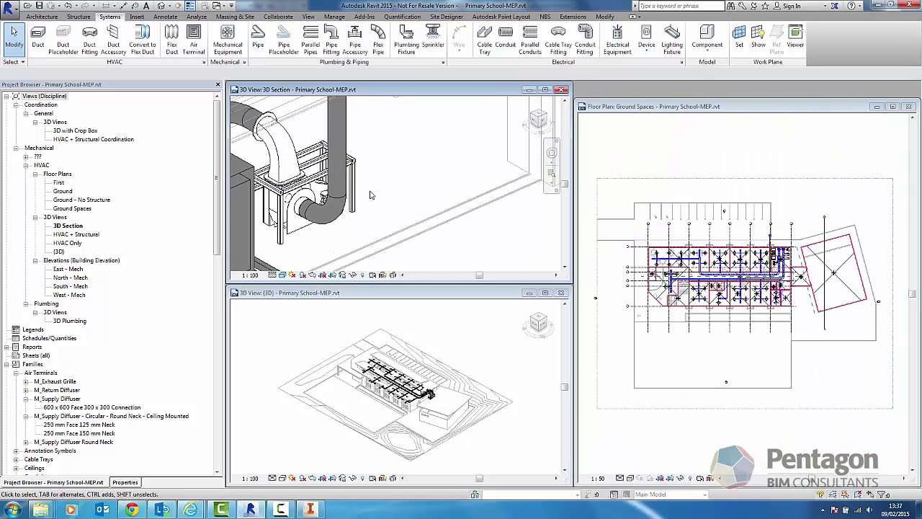
scroll(343, 208, up, 5)
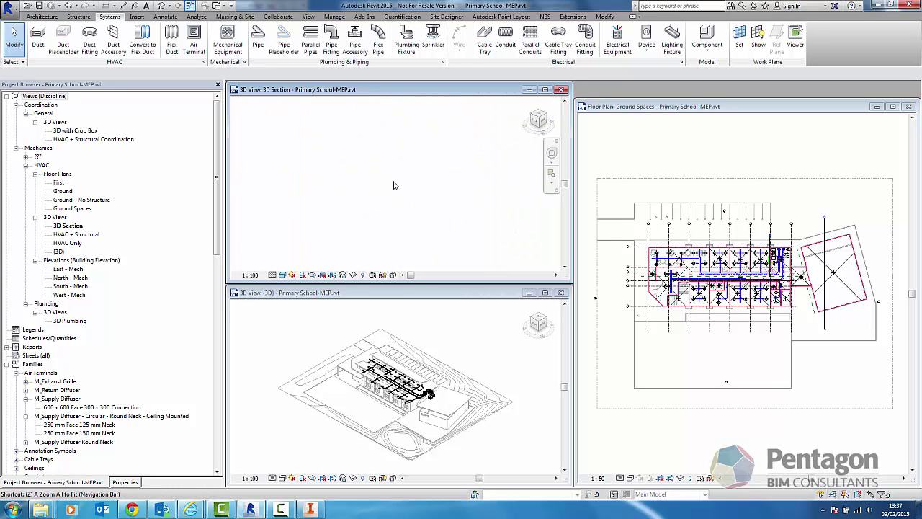
scroll(392, 185, down, 5)
scroll(344, 171, up, 4)
scroll(346, 175, up, 5)
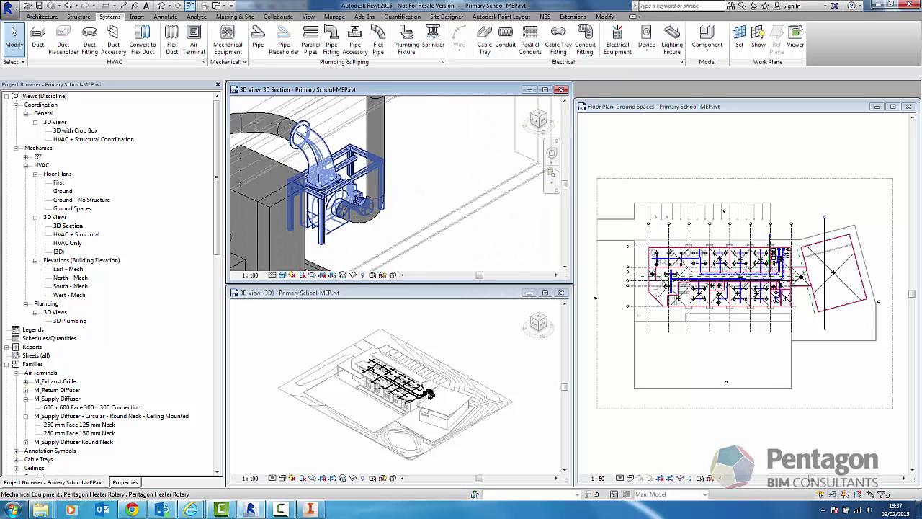